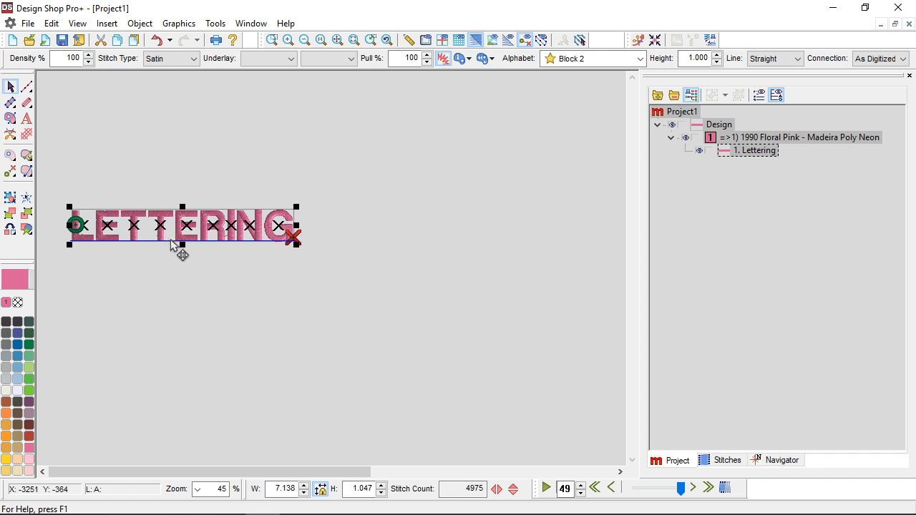
# Open the lettering's object properties, change its line type to Vertical, and apply the change.
pyautogui.rightClick(172, 231)
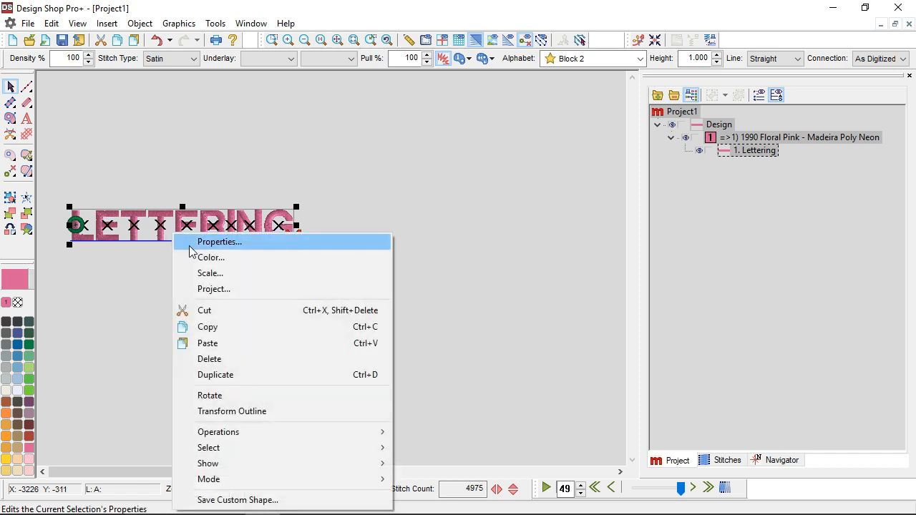
pyautogui.click(190, 246)
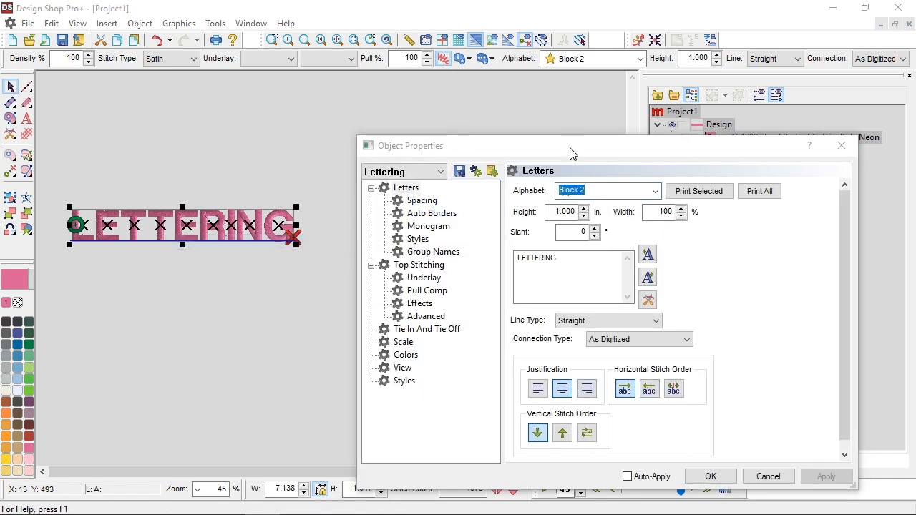
pyautogui.moveTo(571, 149); pyautogui.dragTo(578, 120)
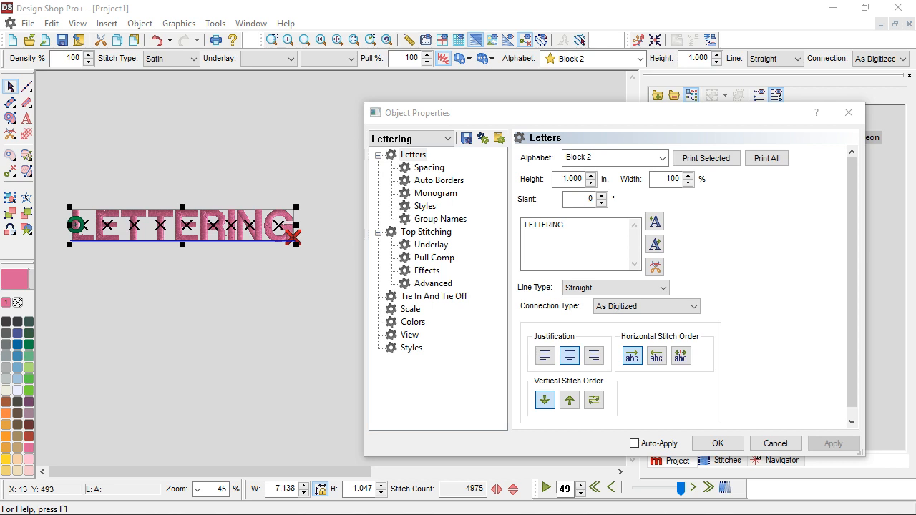
pyautogui.click(664, 288)
pyautogui.click(649, 312)
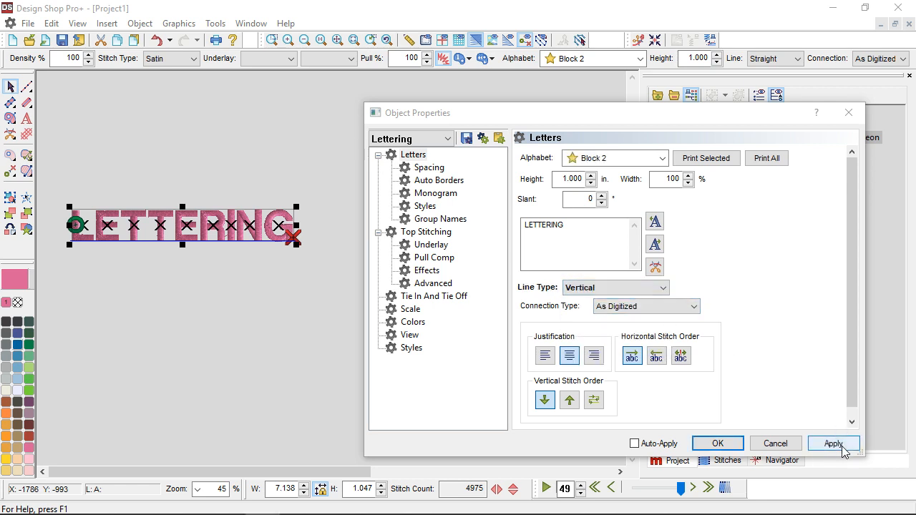
pyautogui.click(843, 448)
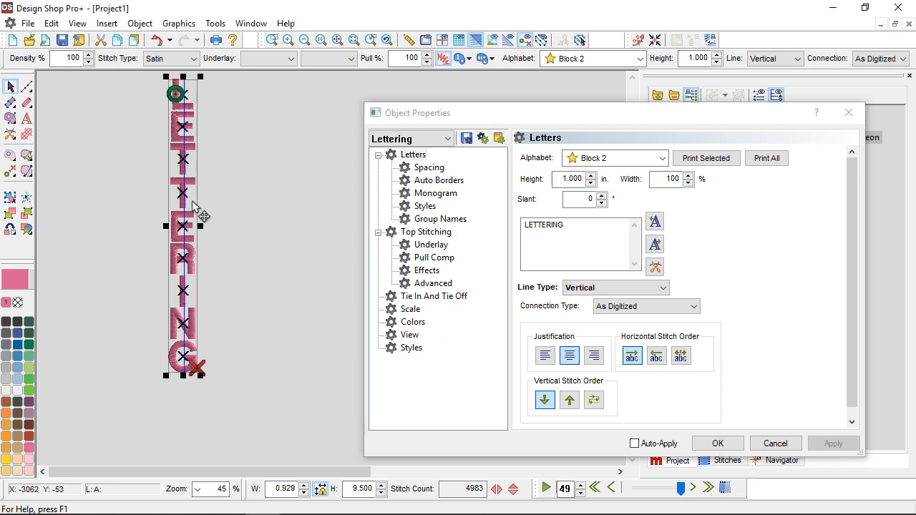
# Try moving the first T out of the vertical column, and undo the letter's displacement.
pyautogui.moveTo(201, 215); pyautogui.dragTo(192, 225)
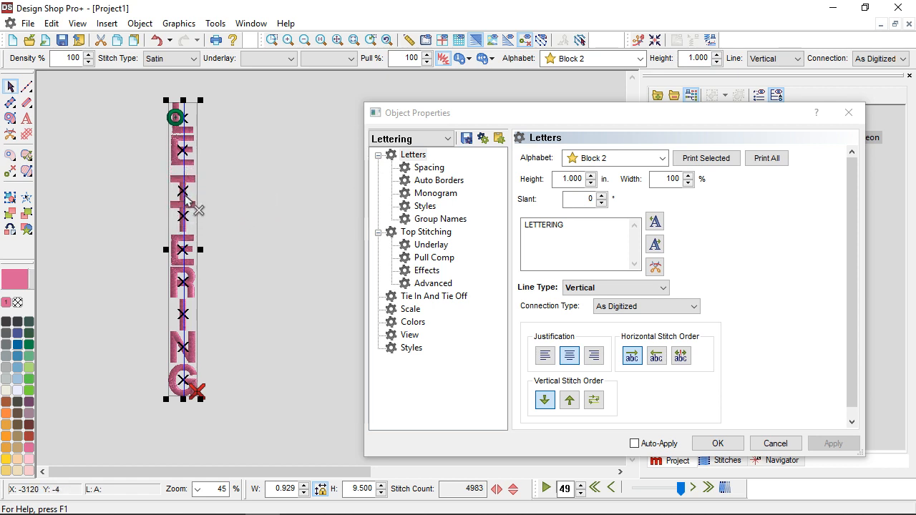
pyautogui.moveTo(193, 207); pyautogui.dragTo(269, 196)
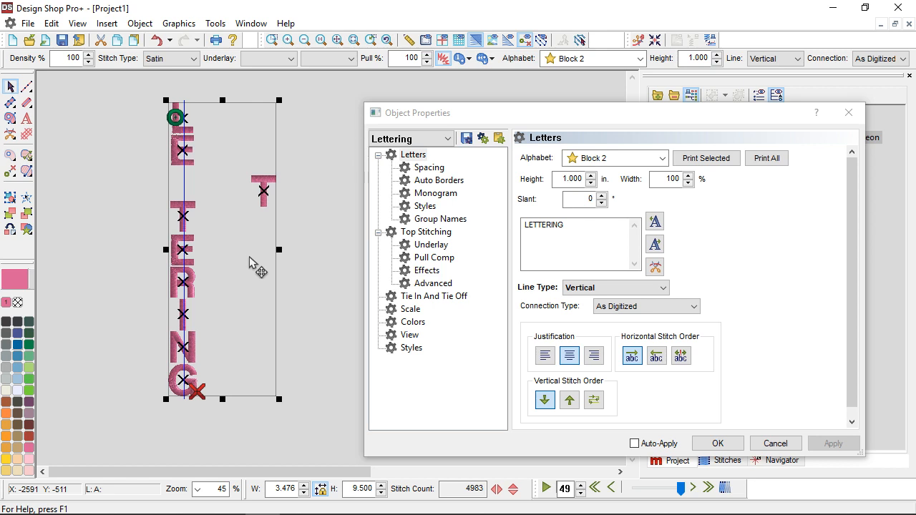
pyautogui.hotkey('ctrl', 'z')
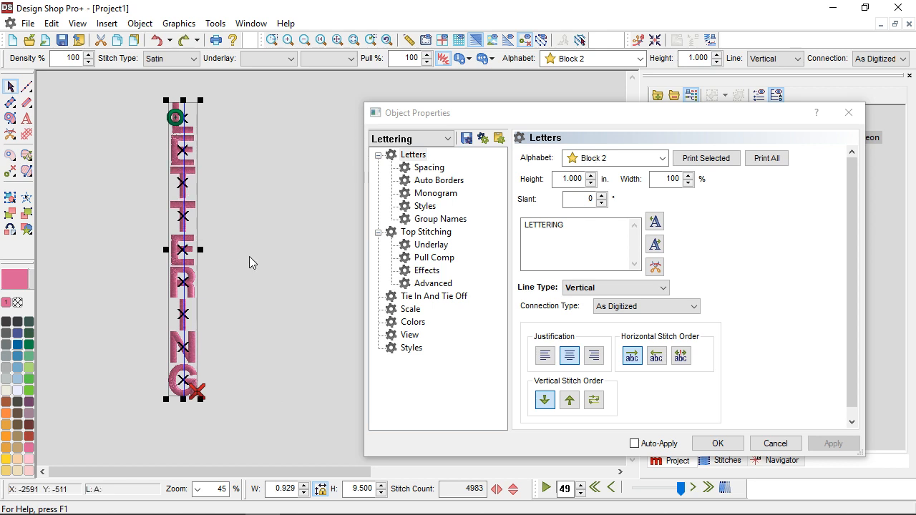
# Change the lettering's line type to Arc and apply it.
pyautogui.click(579, 289)
pyautogui.click(573, 321)
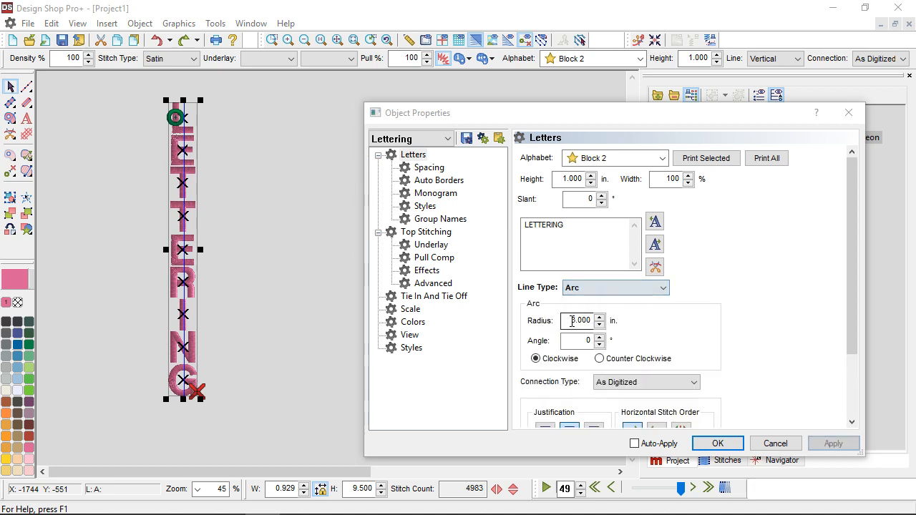
pyautogui.click(828, 445)
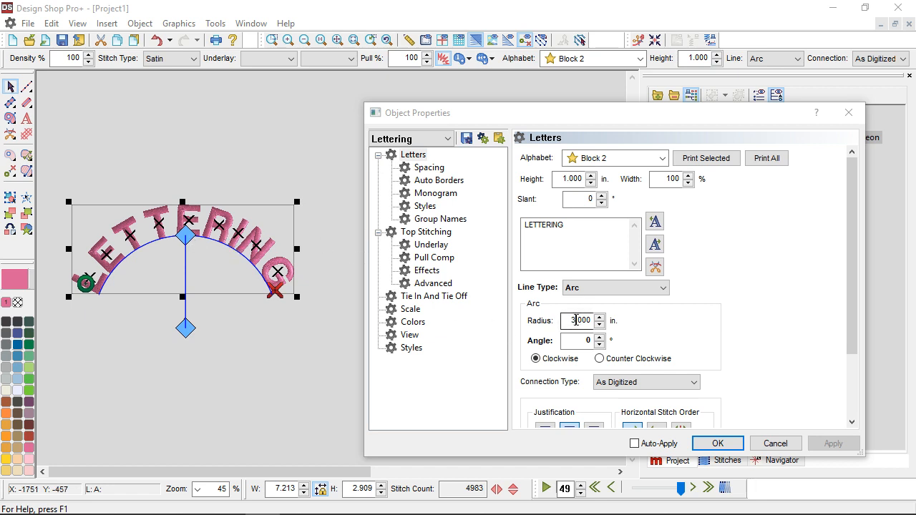
# Try an arc radius of 2 inches on the lettering, and restore the radius to 3 inches.
pyautogui.doubleClick(575, 319)
pyautogui.write('2')
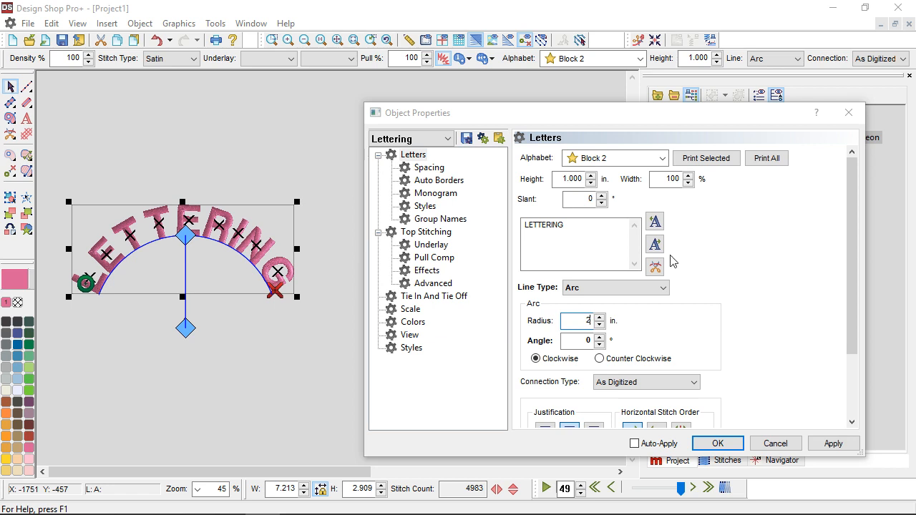
pyautogui.click(839, 445)
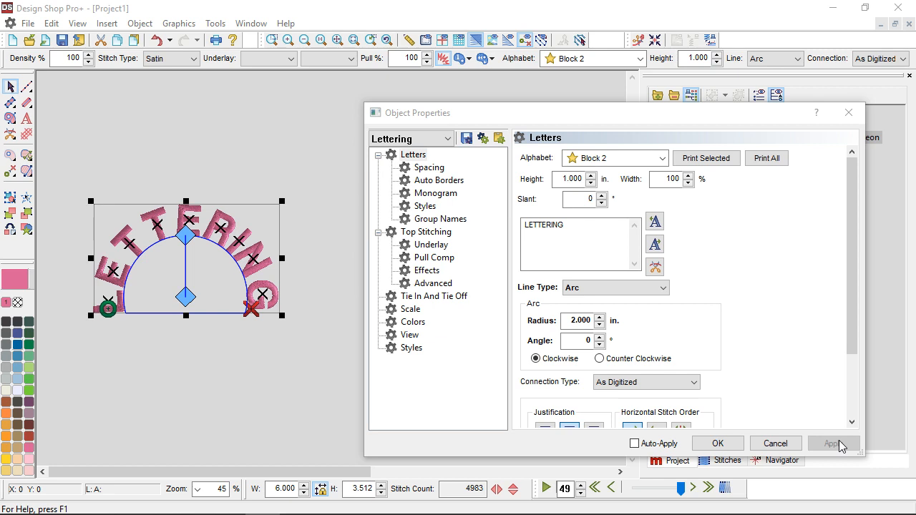
pyautogui.doubleClick(580, 320)
pyautogui.write('3')
pyautogui.press('Return')
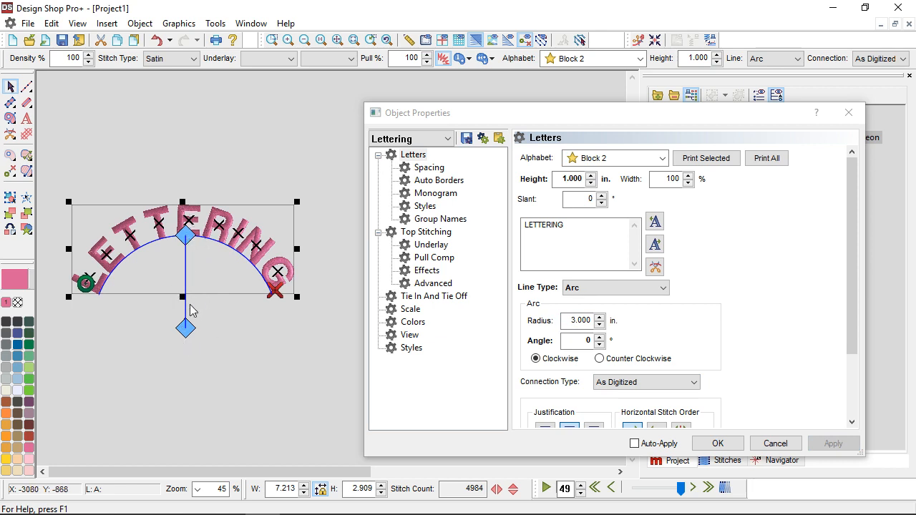
# Reshape the arc freehand by moving its centre point up and left, down and right, and back beneath the lettering.
pyautogui.click(186, 329)
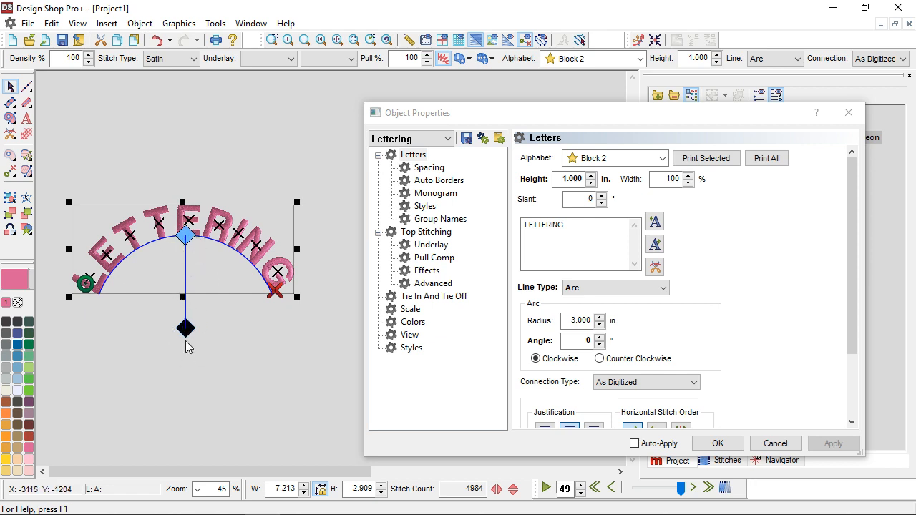
pyautogui.moveTo(187, 332); pyautogui.dragTo(86, 265)
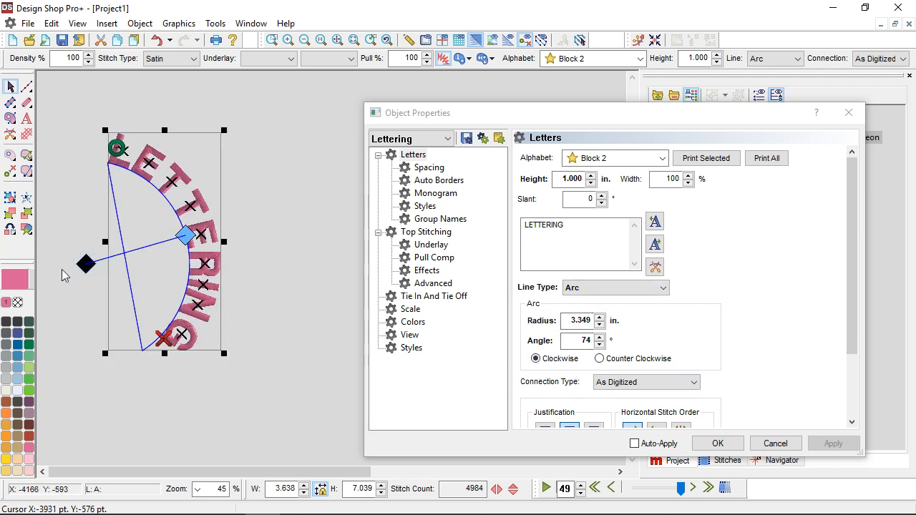
pyautogui.moveTo(86, 265); pyautogui.dragTo(222, 360)
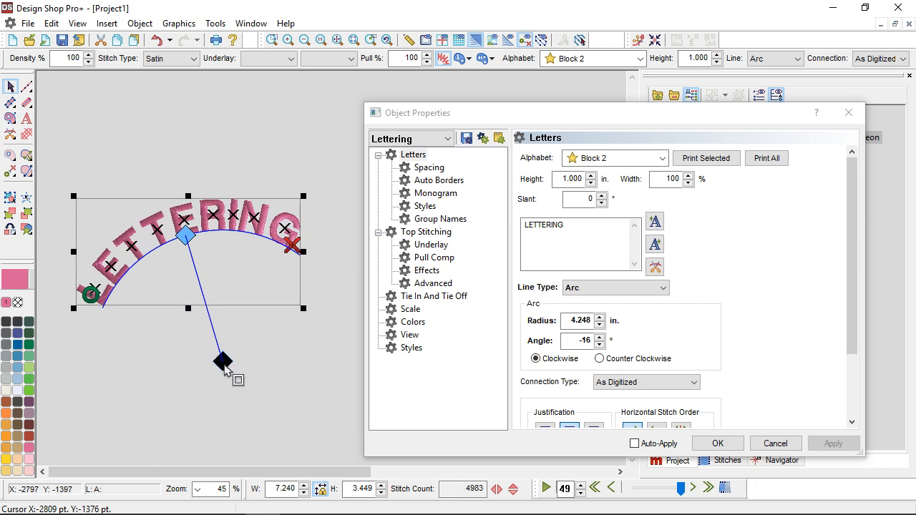
pyautogui.moveTo(223, 364); pyautogui.dragTo(190, 331)
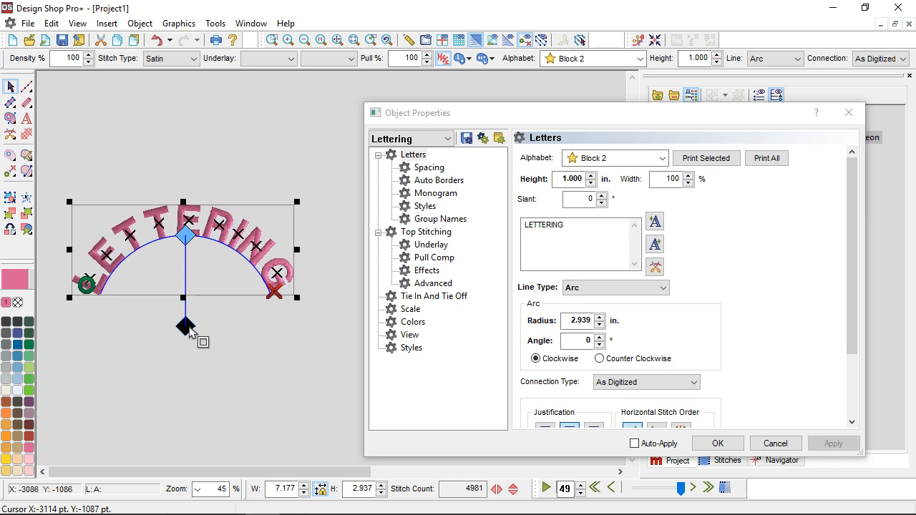
# Reselect the arched lettering and set its arc radius to 3.000 inches.
pyautogui.click(239, 330)
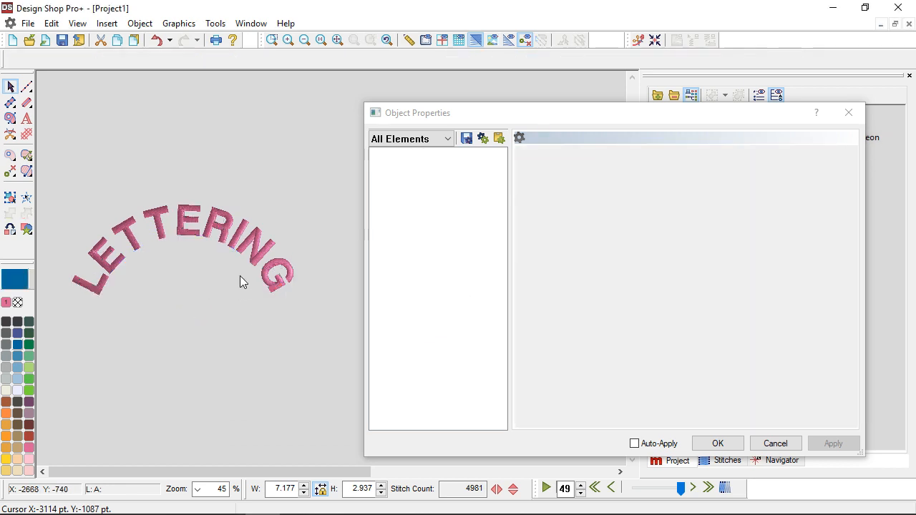
pyautogui.click(240, 281)
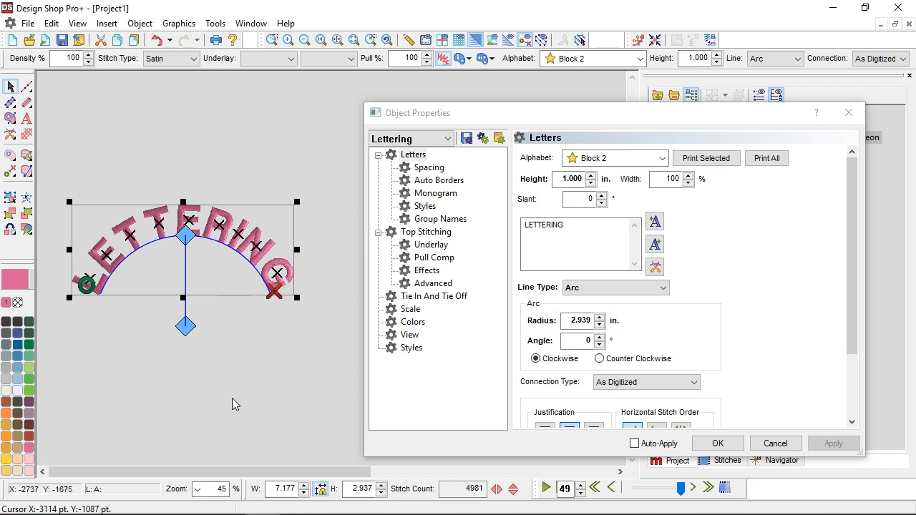
pyautogui.doubleClick(582, 321)
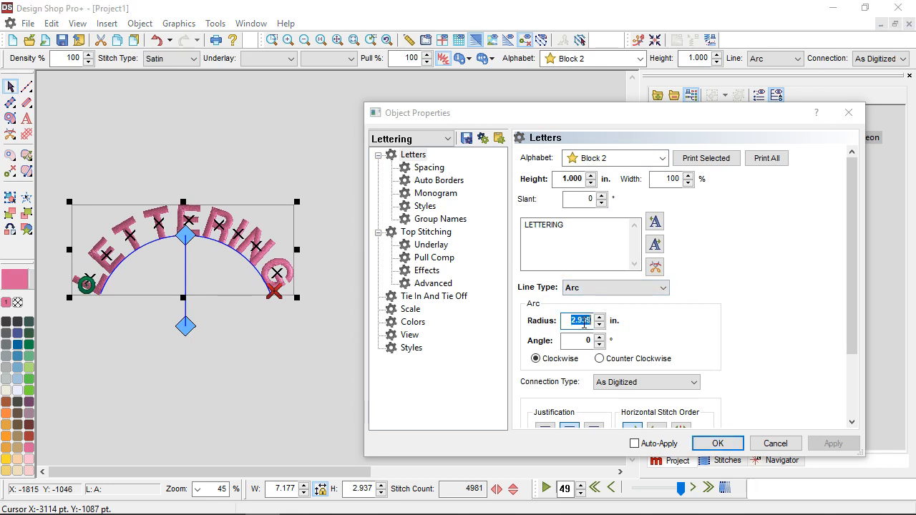
pyautogui.write('3.000')
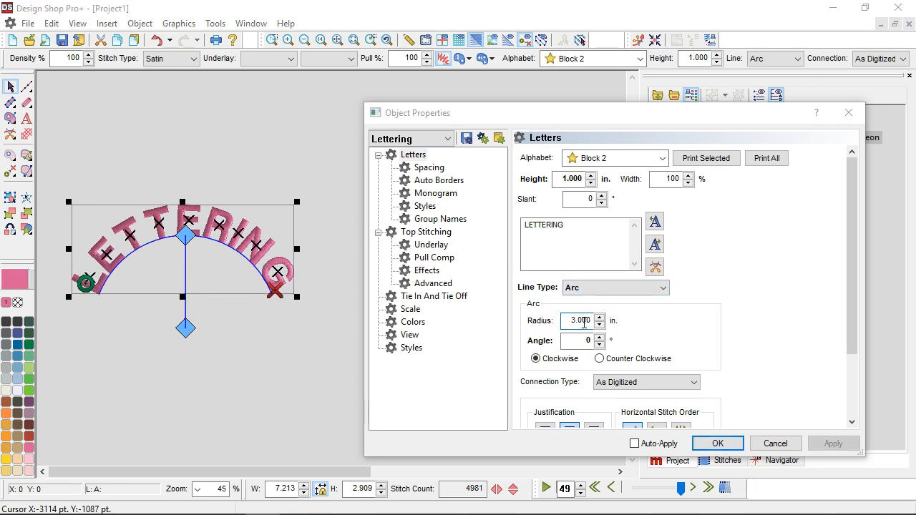
# Set the lettering's arc angle to 180 degrees and apply it.
pyautogui.click(573, 342)
pyautogui.write('18')
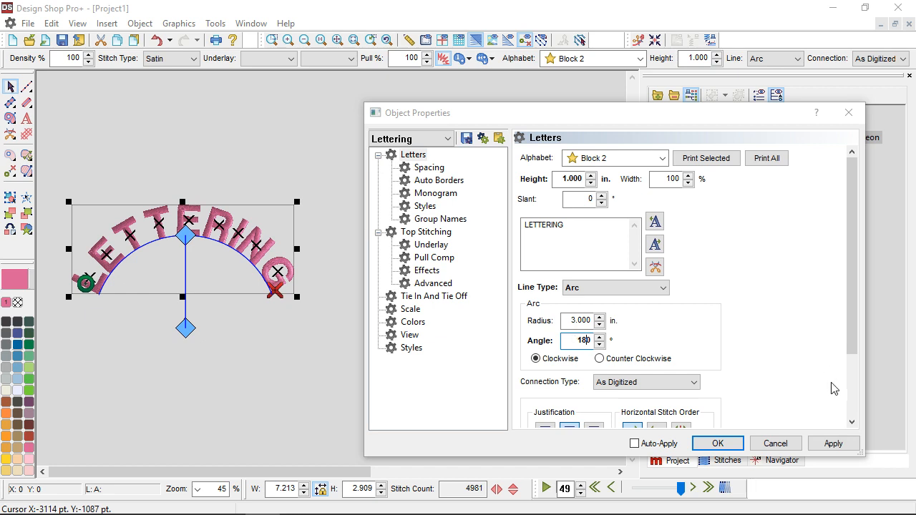
pyautogui.click(837, 444)
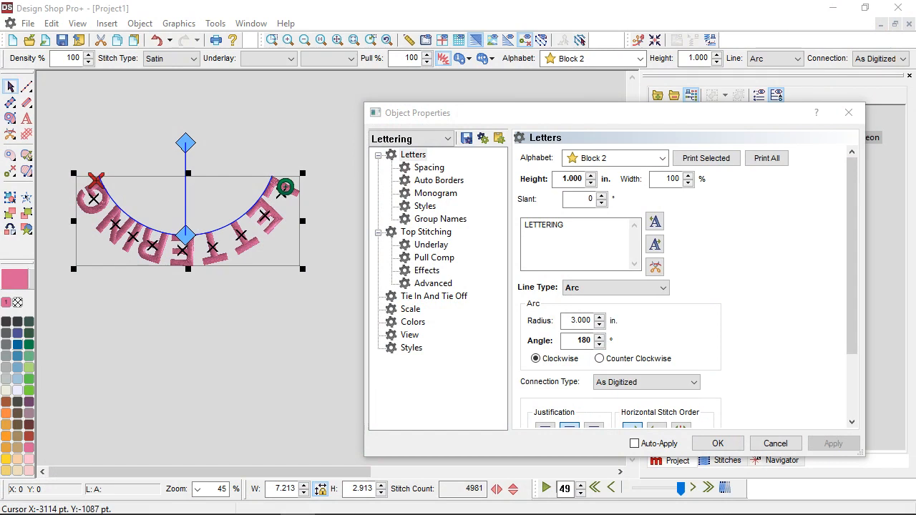
# Change the lettering's arc angle to 181 degrees and apply it.
pyautogui.doubleClick(584, 341)
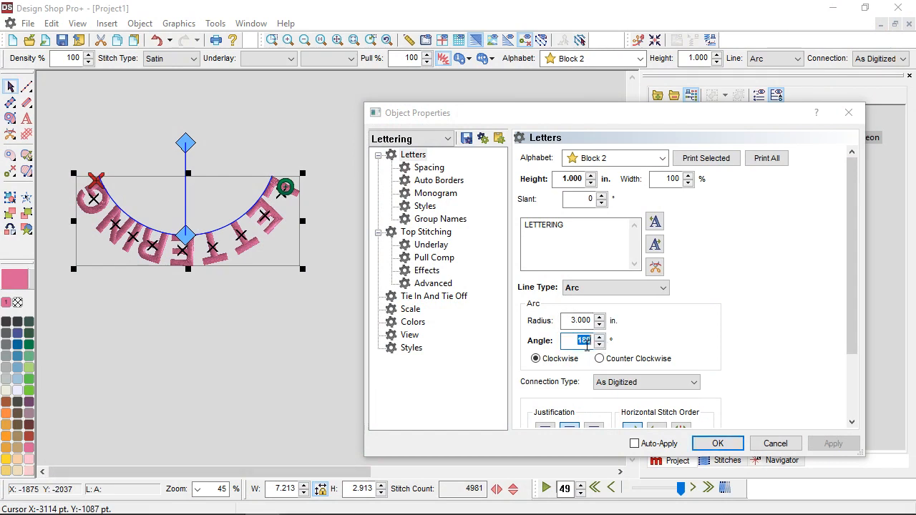
pyautogui.write('6')
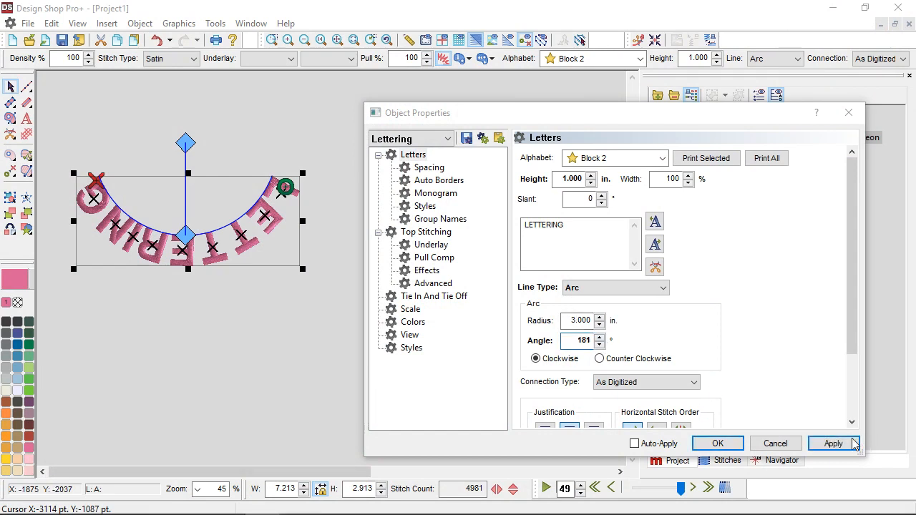
pyautogui.click(834, 443)
# Set the lettering's arc angle back to 0 degrees and apply it.
pyautogui.doubleClick(584, 341)
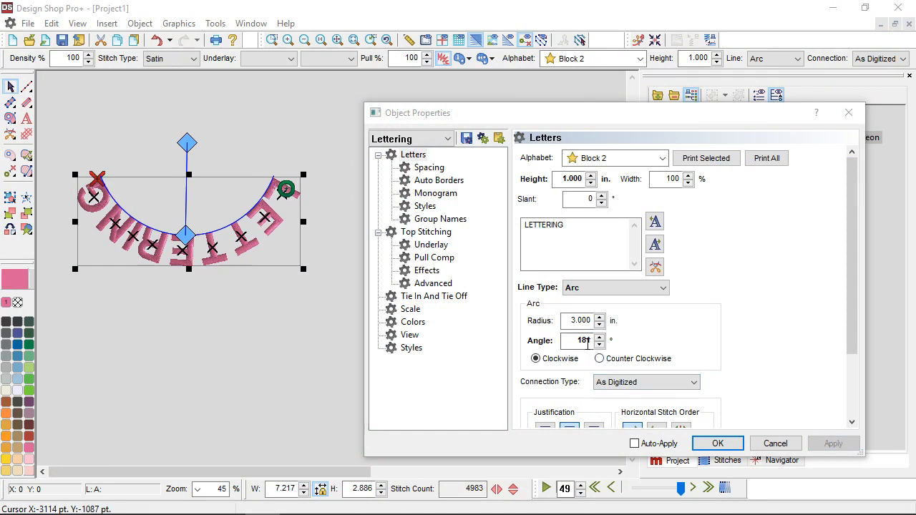
pyautogui.write('0')
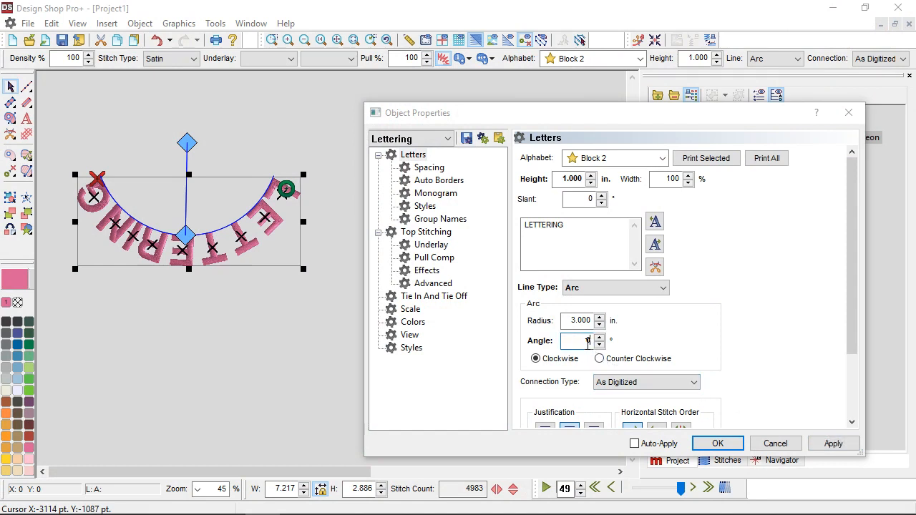
pyautogui.click(831, 443)
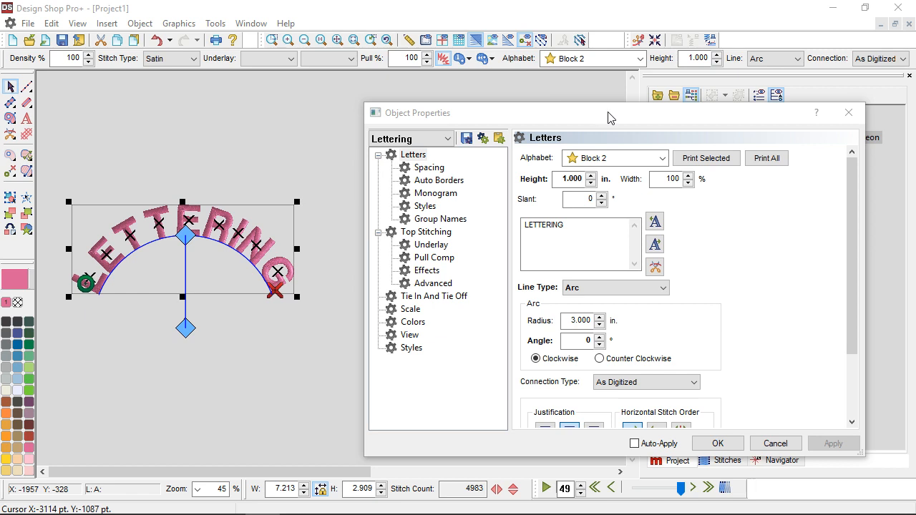
# Duplicate the arched lettering and place the copy directly below the original.
pyautogui.moveTo(610, 117); pyautogui.dragTo(595, 214)
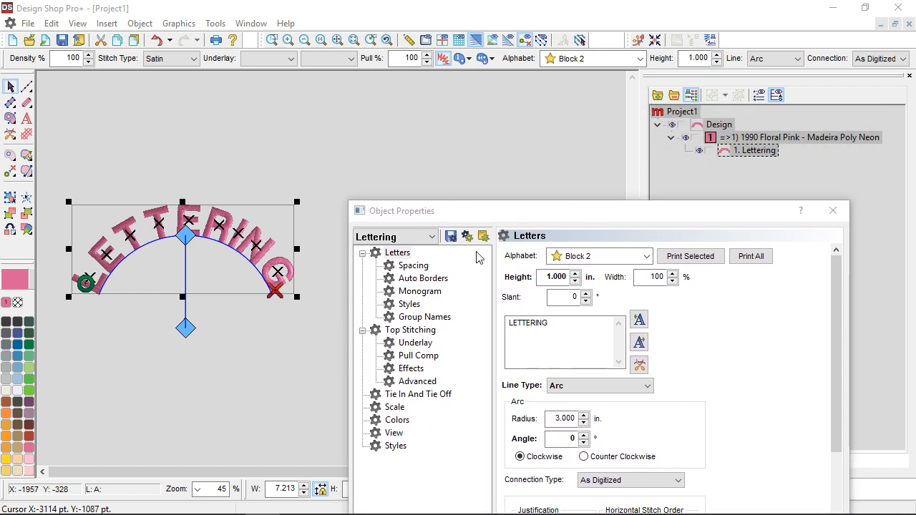
pyautogui.click(229, 276)
pyautogui.hotkey('ctrl', 'd')
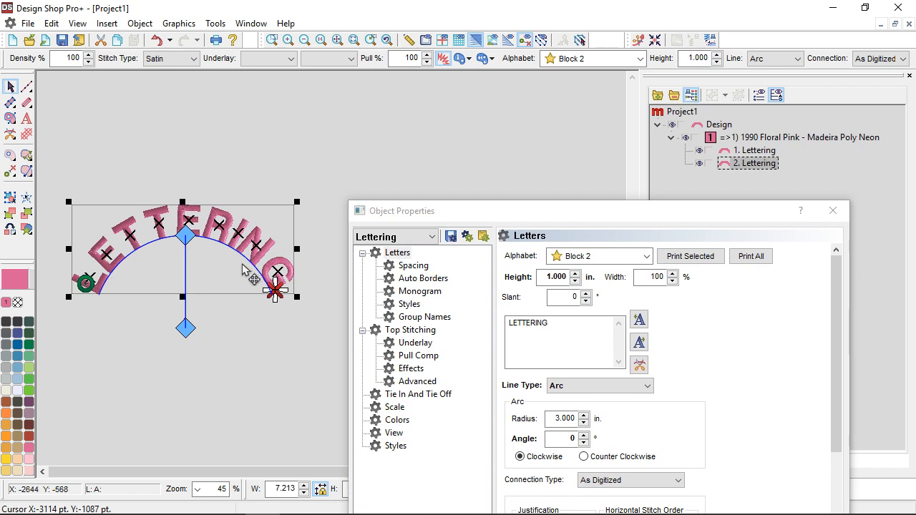
pyautogui.moveTo(215, 276); pyautogui.dragTo(224, 396)
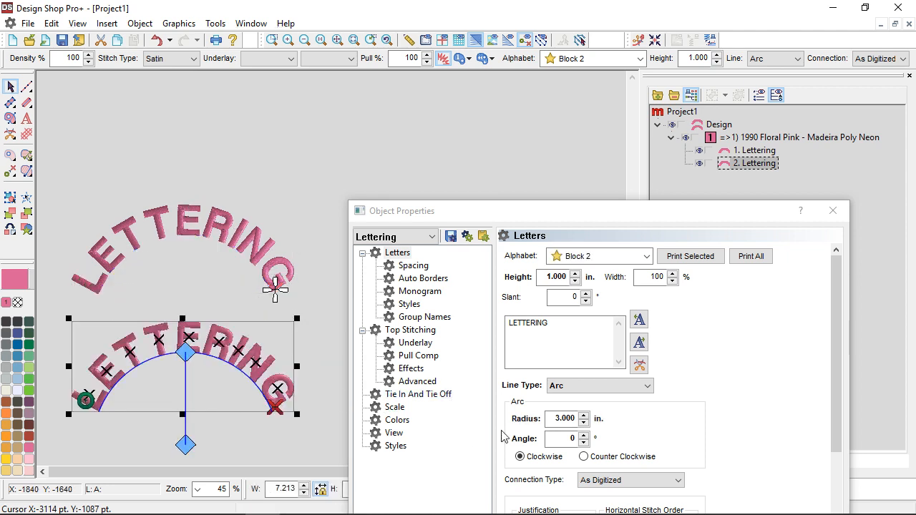
# Set the duplicate's arc angle to 180 degrees, apply it, and move the flipped lettering farther below the upper arc.
pyautogui.click(570, 437)
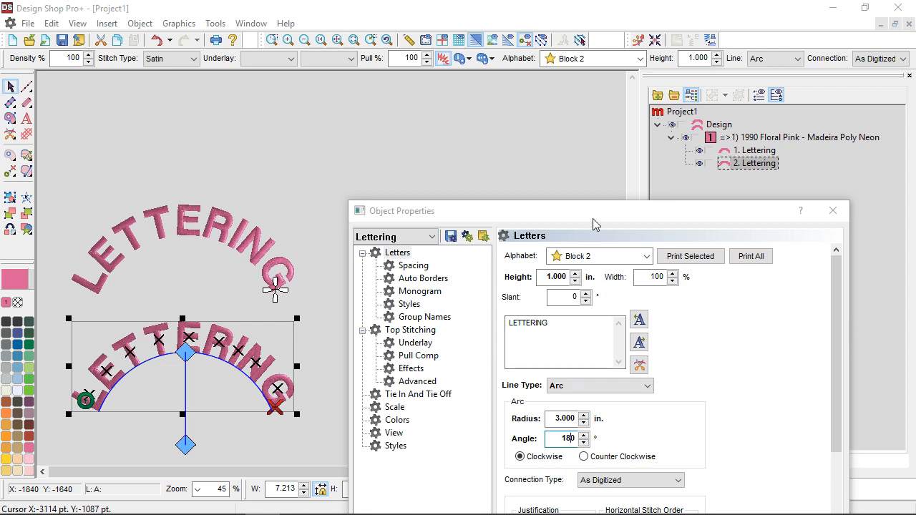
pyautogui.moveTo(594, 219); pyautogui.dragTo(593, 102)
pyautogui.click(817, 424)
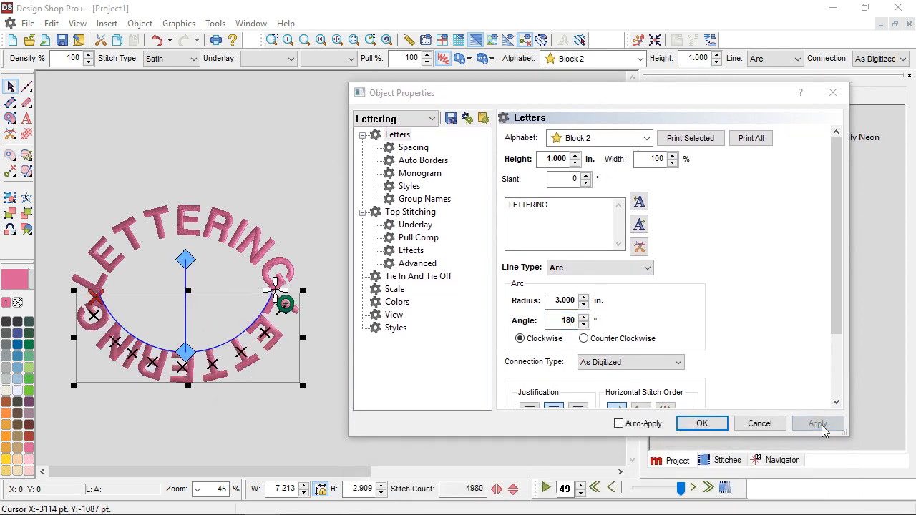
pyautogui.moveTo(213, 314); pyautogui.dragTo(213, 359)
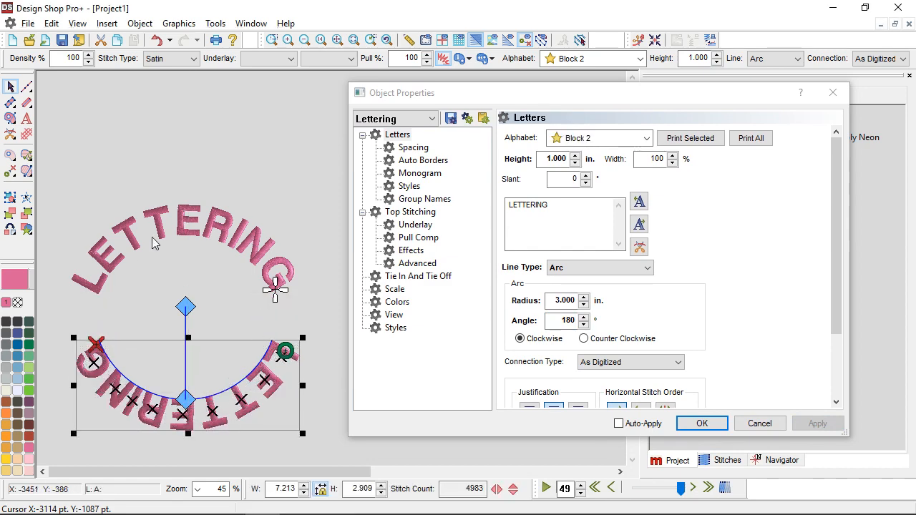
pyautogui.moveTo(242, 368); pyautogui.dragTo(237, 374)
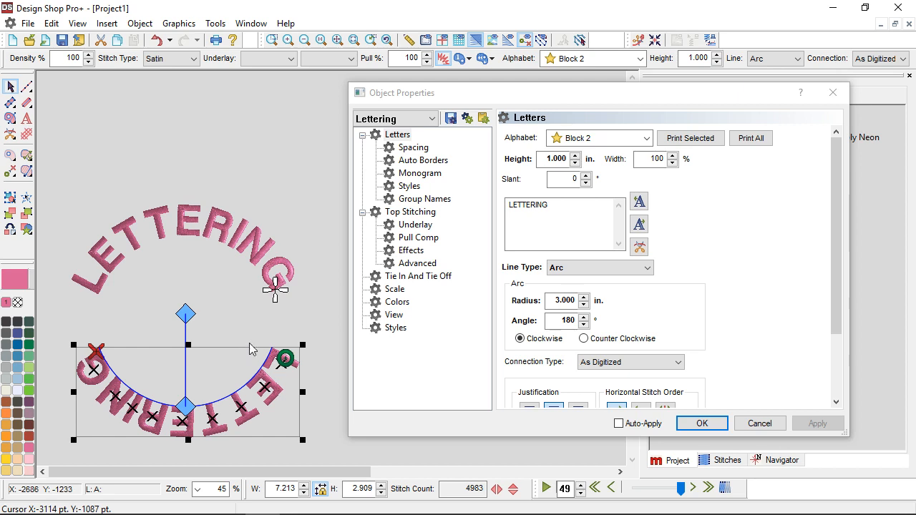
# Set the lower lettering's arc direction to Counter Clockwise, apply it, and deselect the lettering.
pyautogui.click(584, 339)
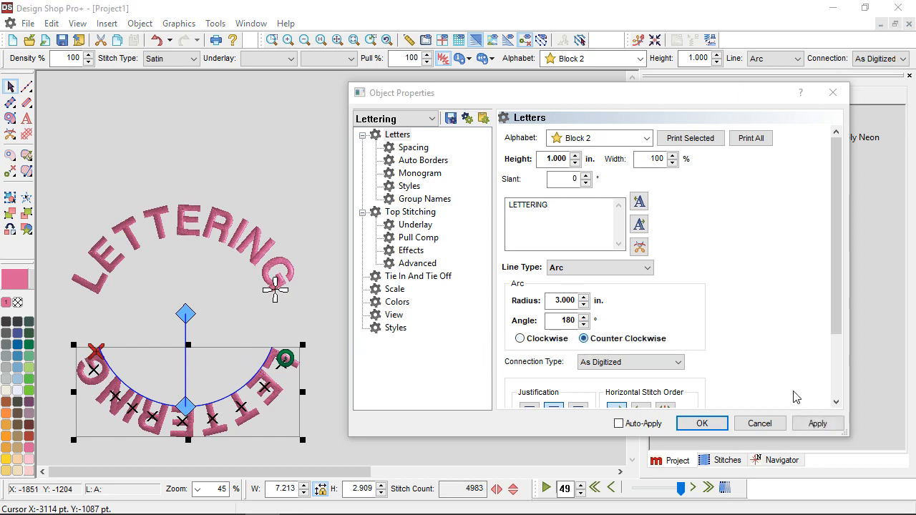
pyautogui.click(818, 423)
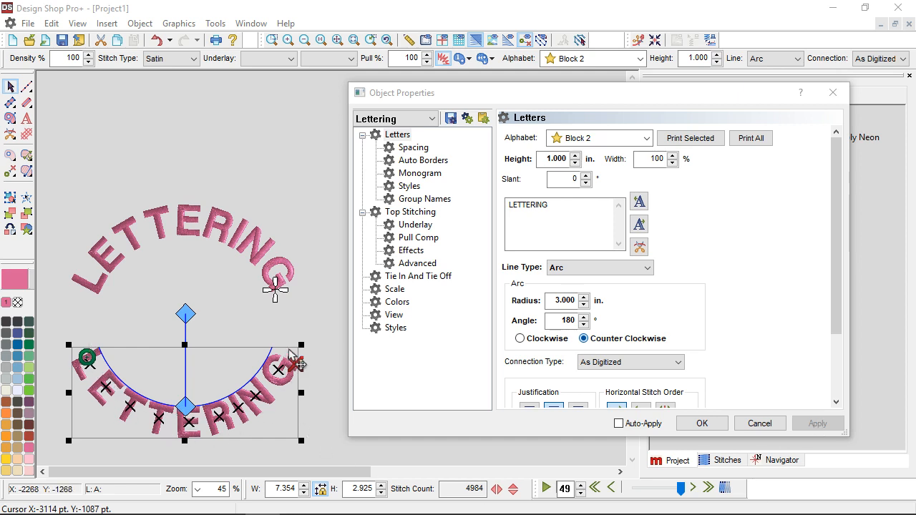
pyautogui.click(266, 152)
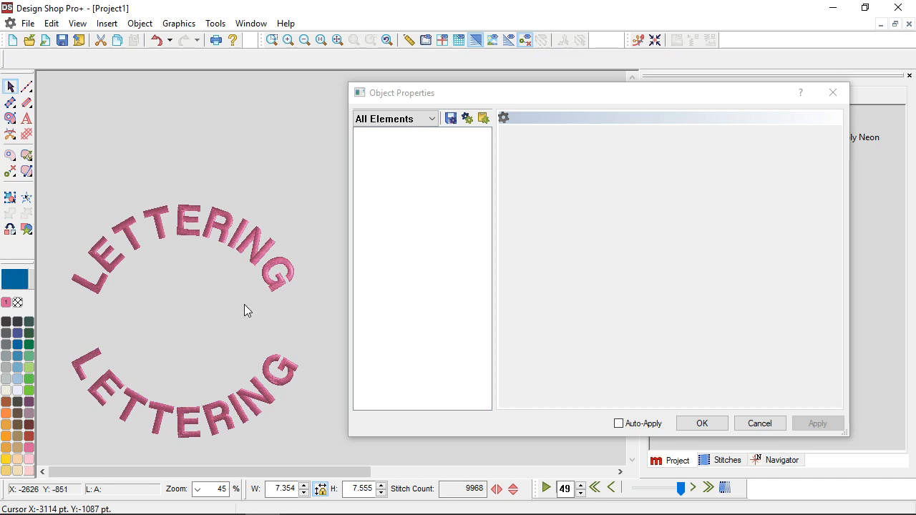
# Delete the lower lettering copy and apply the Straight line type to the remaining arched lettering.
pyautogui.click(231, 412)
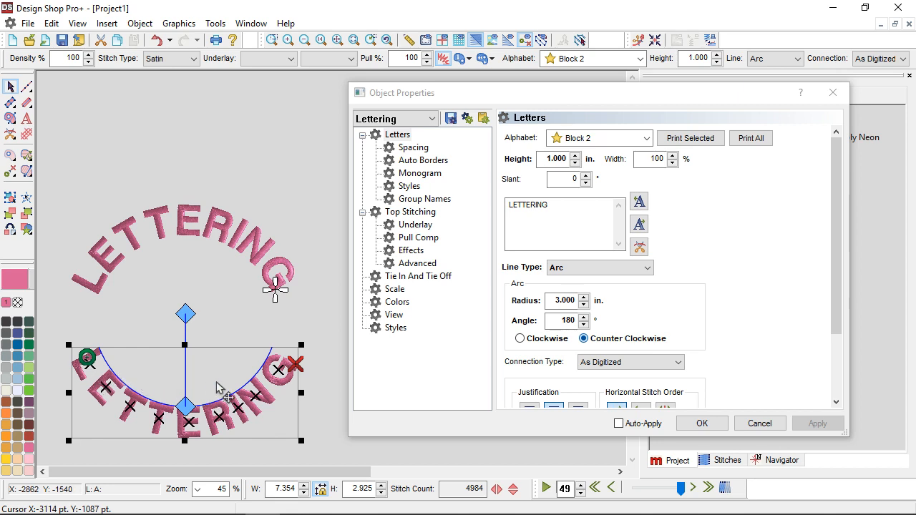
pyautogui.moveTo(185, 404); pyautogui.dragTo(198, 239)
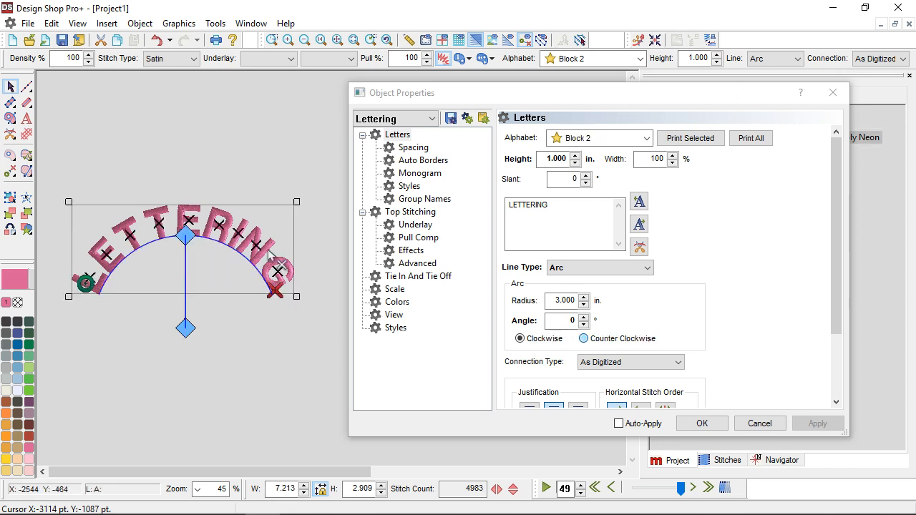
pyautogui.click(586, 270)
pyautogui.click(601, 280)
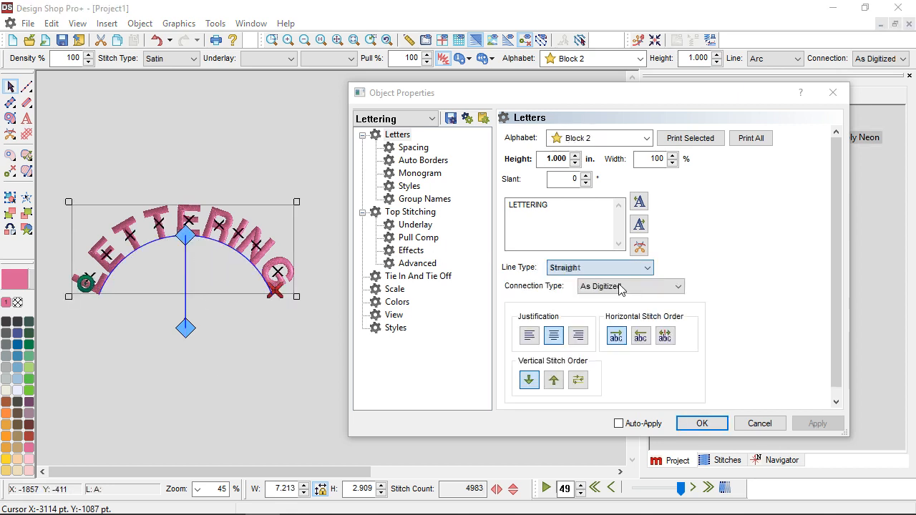
pyautogui.click(818, 424)
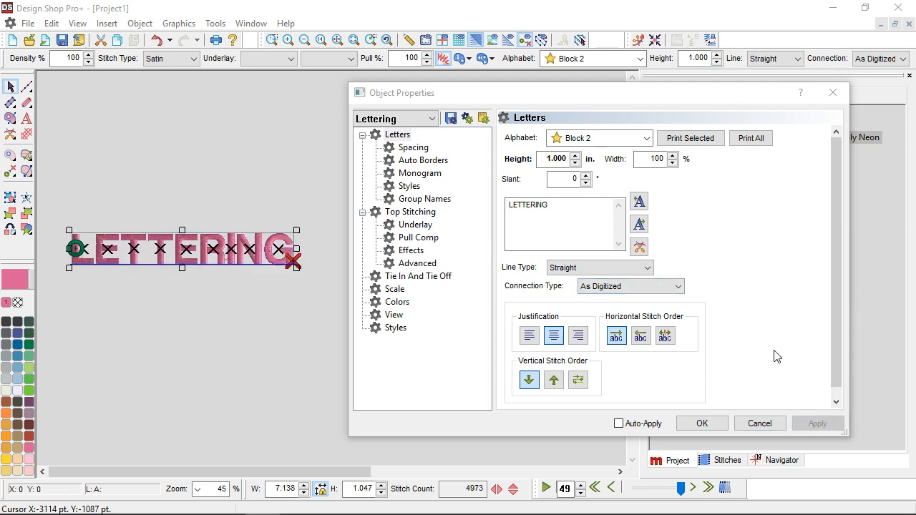
# Change the lettering's line type to Custom and apply it.
pyautogui.click(625, 273)
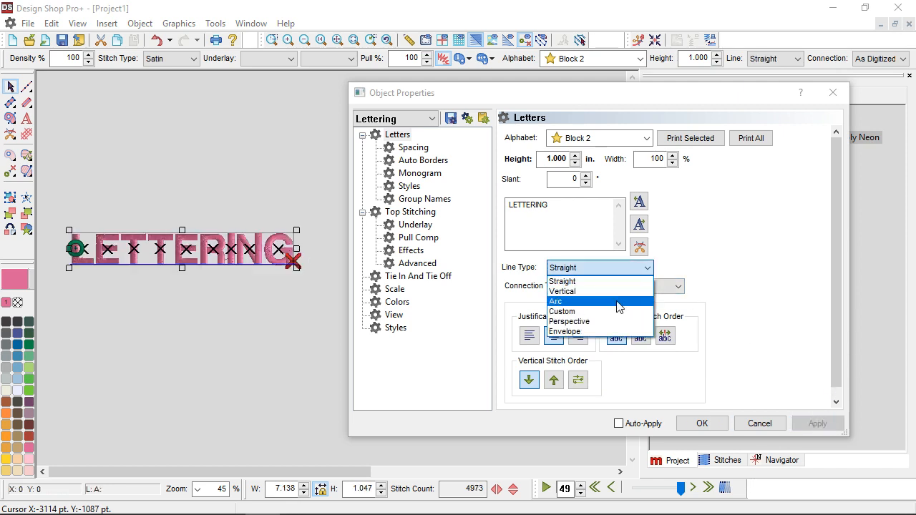
pyautogui.click(620, 313)
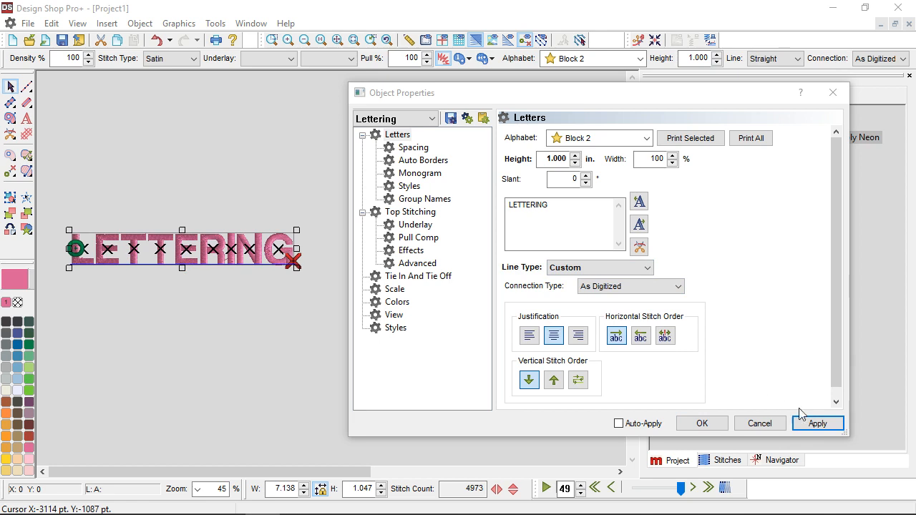
pyautogui.click(817, 424)
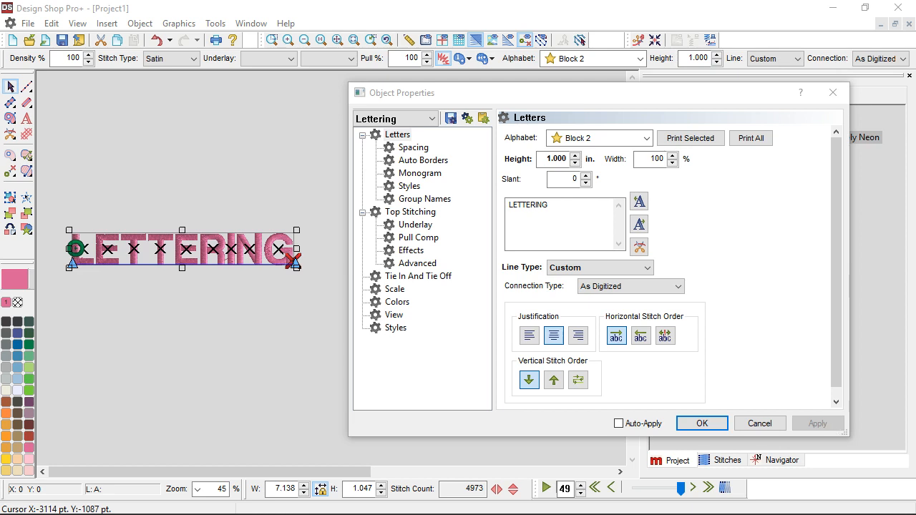
pyautogui.moveTo(313, 250); pyautogui.dragTo(322, 270)
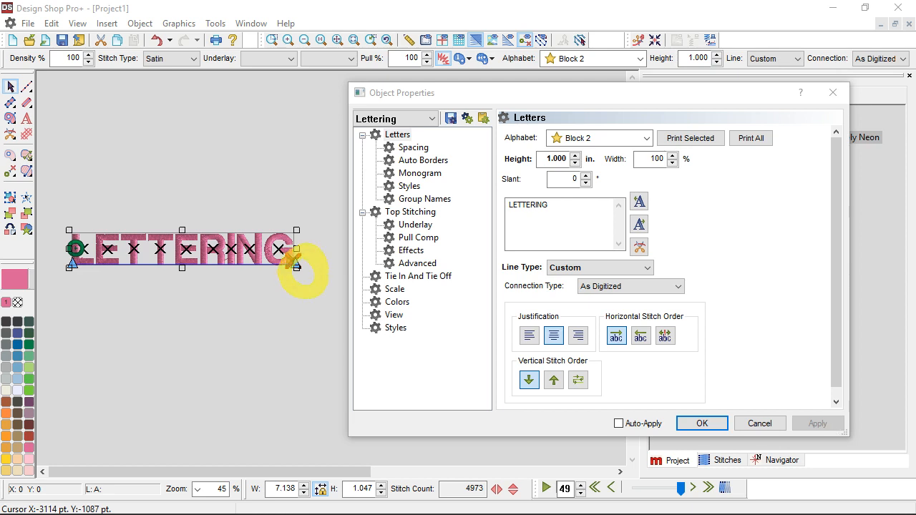
pyautogui.moveTo(86, 261); pyautogui.dragTo(66, 280)
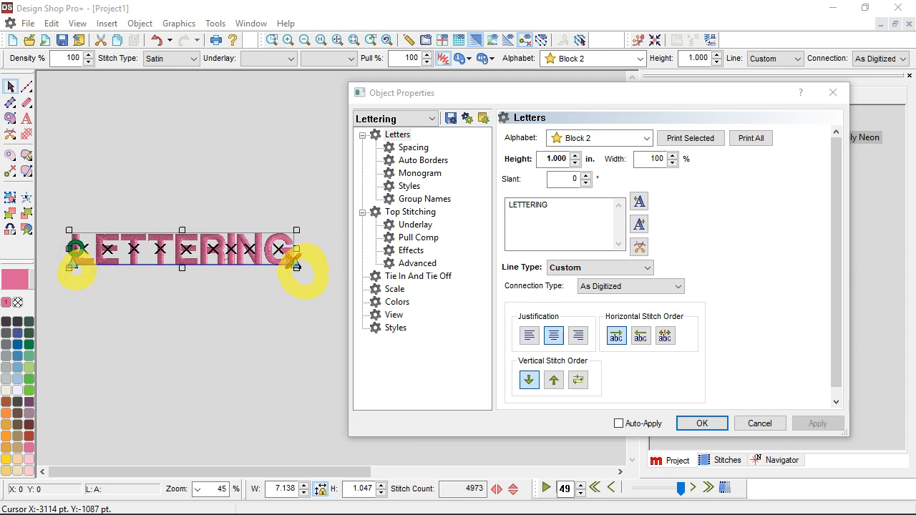
pyautogui.press('Escape')
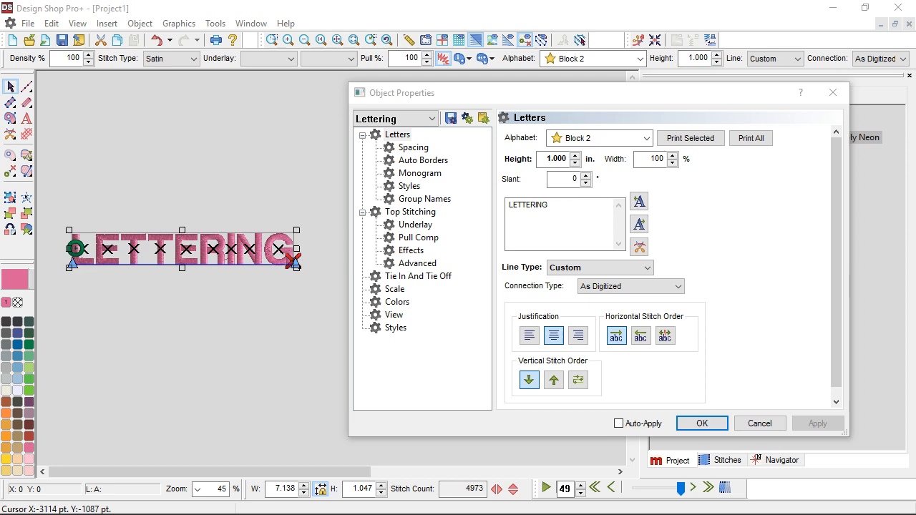
# Add a corner point and a curve point to the lettering's baseline, raising the curve point and pulling the corner point far down.
pyautogui.click(206, 266)
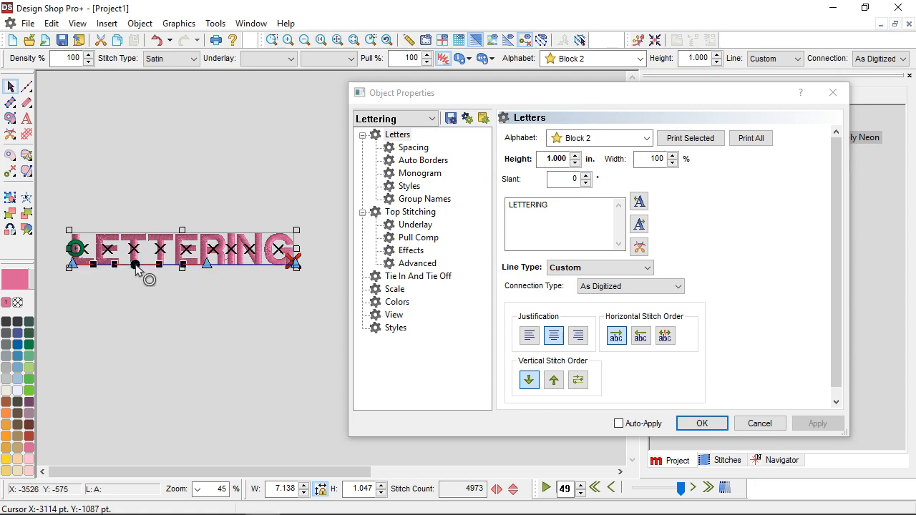
pyautogui.moveTo(136, 266); pyautogui.dragTo(136, 228)
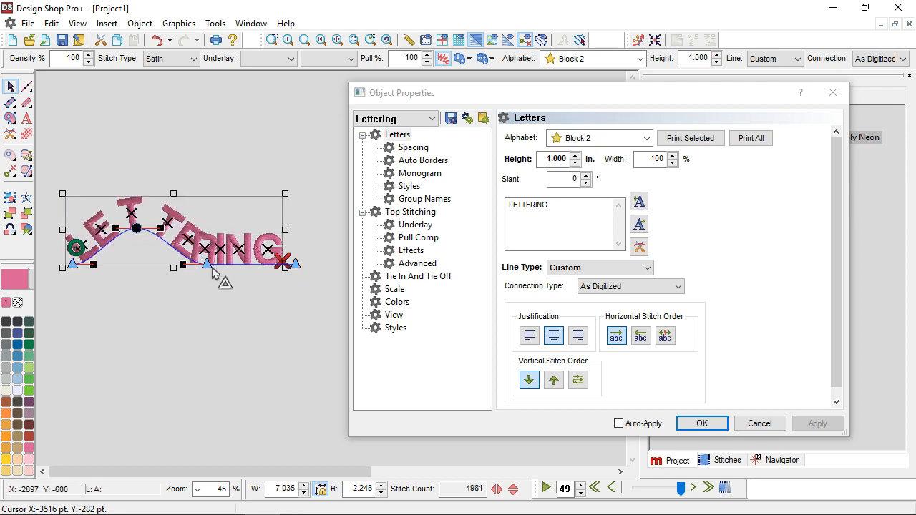
pyautogui.moveTo(207, 266); pyautogui.dragTo(209, 345)
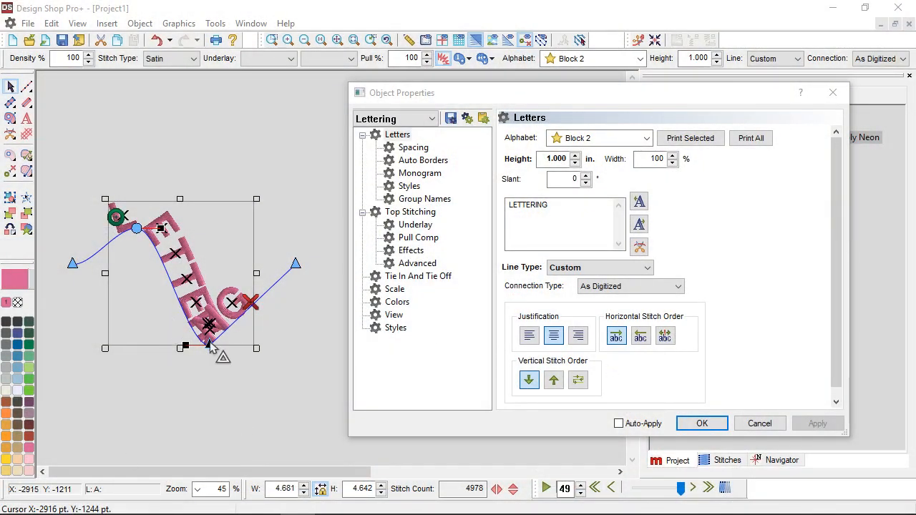
# Remove the corner point and shape the baseline into a shallow, even arch by adjusting the curve point's handle and centering the point.
pyautogui.hotkey('ctrl', 'z')
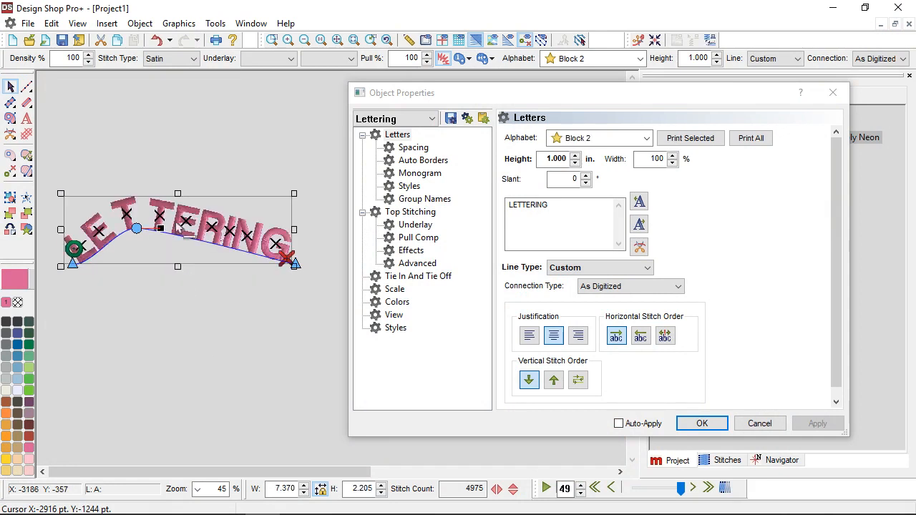
pyautogui.moveTo(160, 231); pyautogui.dragTo(227, 231)
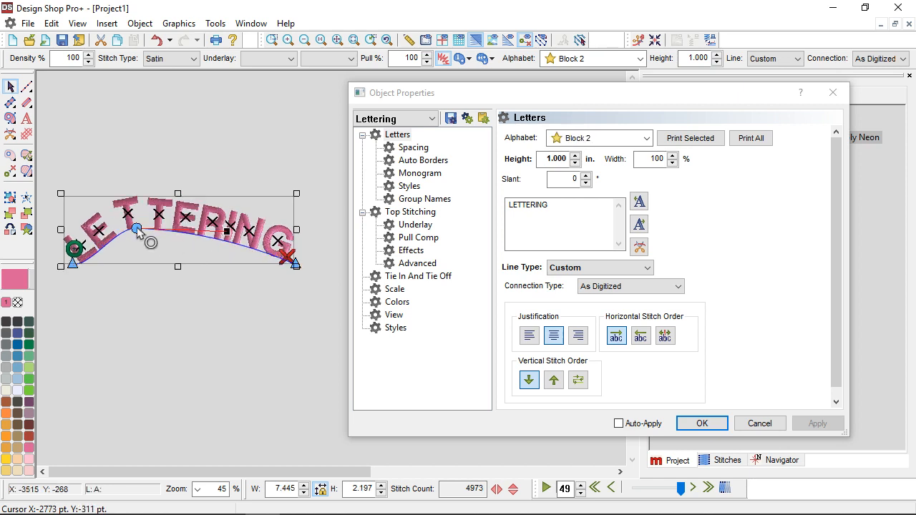
pyautogui.moveTo(150, 239); pyautogui.dragTo(183, 242)
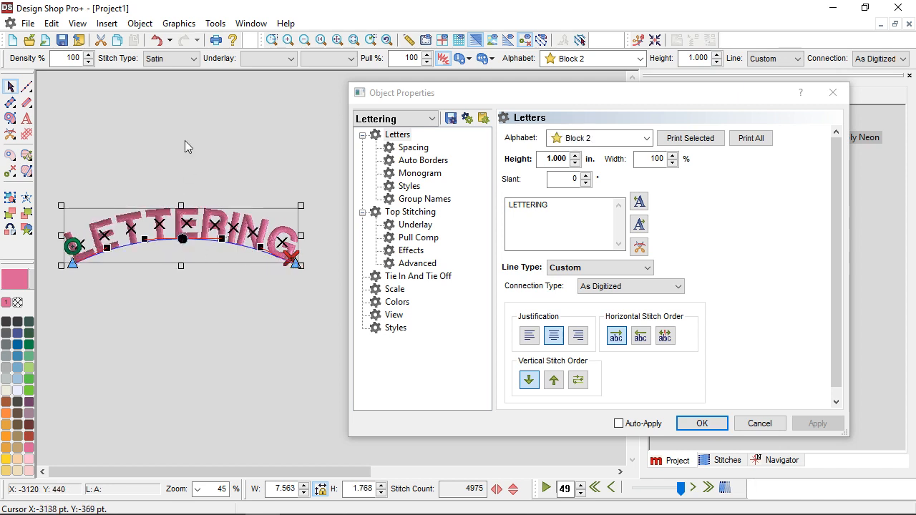
pyautogui.click(186, 129)
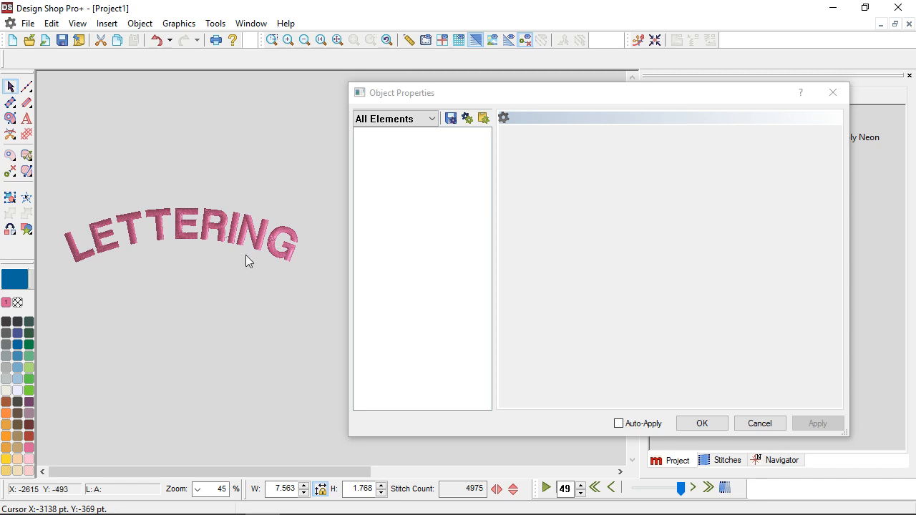
# Return the custom-curved lettering to the Straight line type and apply it.
pyautogui.click(172, 237)
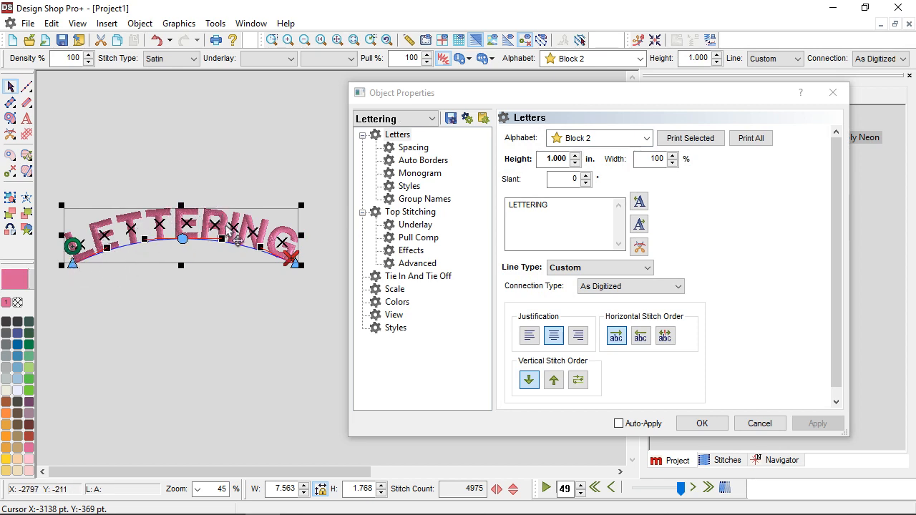
pyautogui.click(572, 270)
pyautogui.click(572, 282)
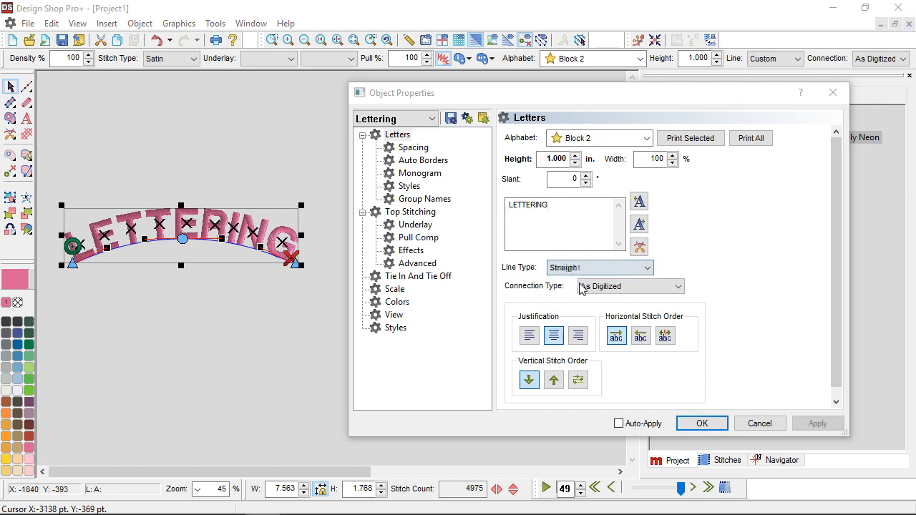
pyautogui.click(817, 424)
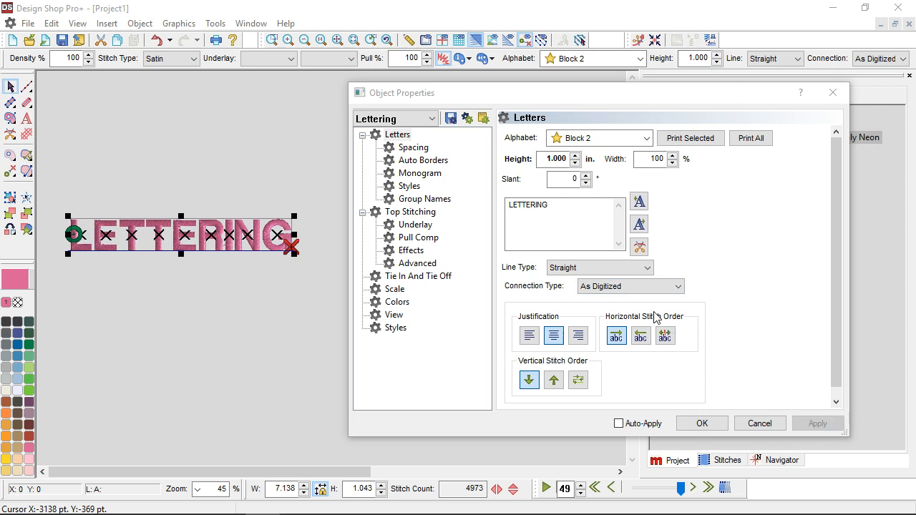
# Change the straight lettering's line type to Perspective and apply it.
pyautogui.click(602, 269)
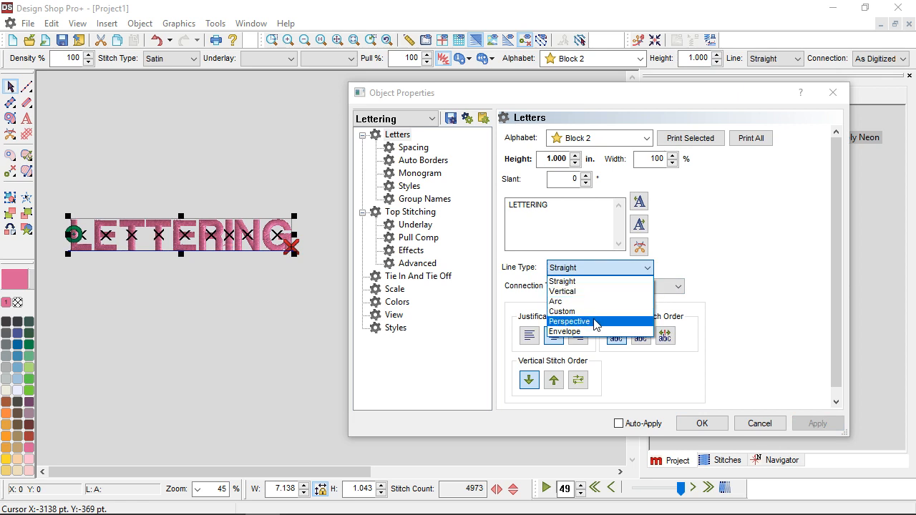
pyautogui.click(596, 324)
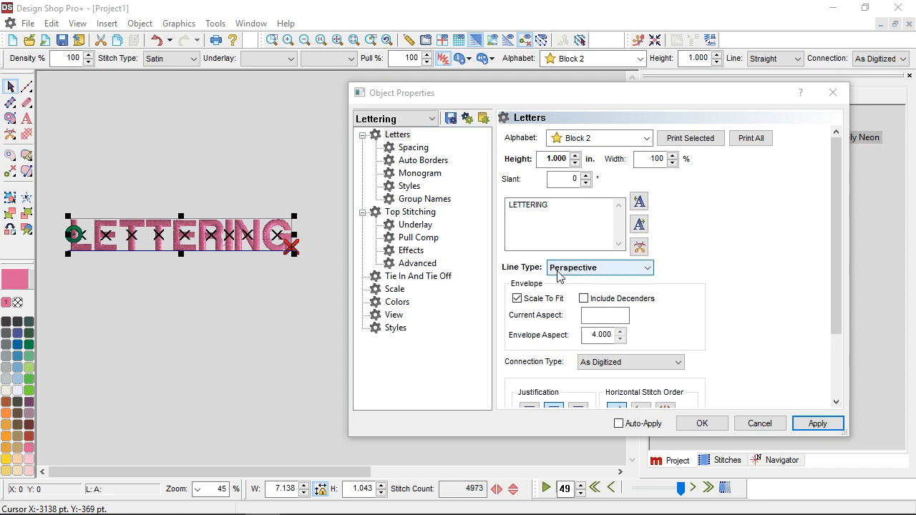
pyautogui.click(832, 423)
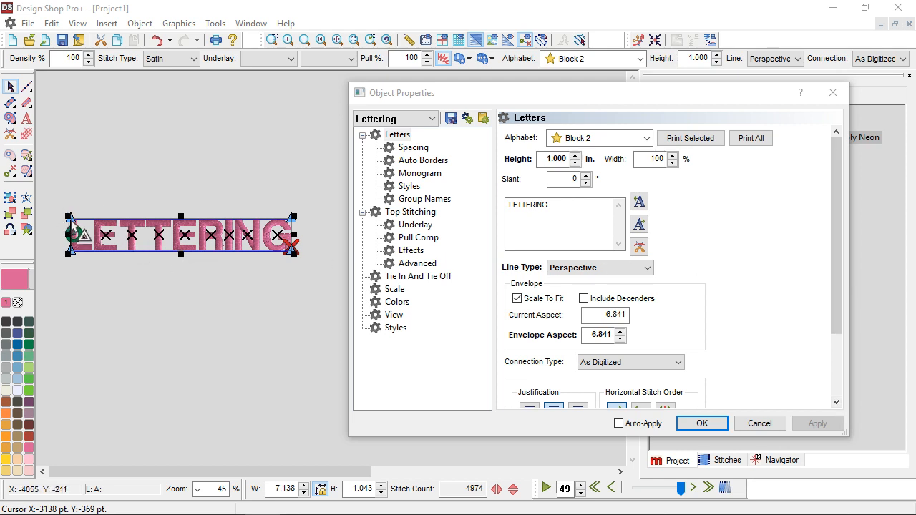
# Move both upper corners of the perspective envelope inward so the lettering tapers toward the top, and deselect it.
pyautogui.moveTo(83, 235); pyautogui.dragTo(115, 218)
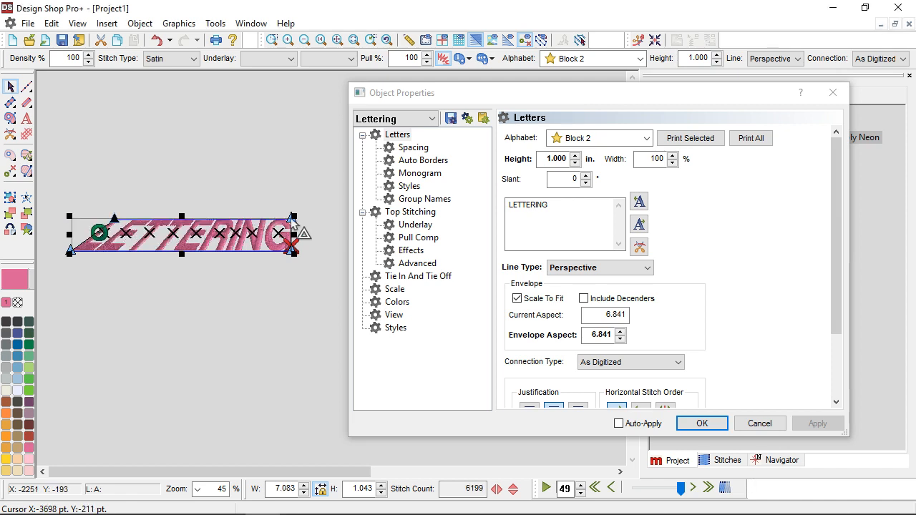
pyautogui.moveTo(293, 219); pyautogui.dragTo(252, 217)
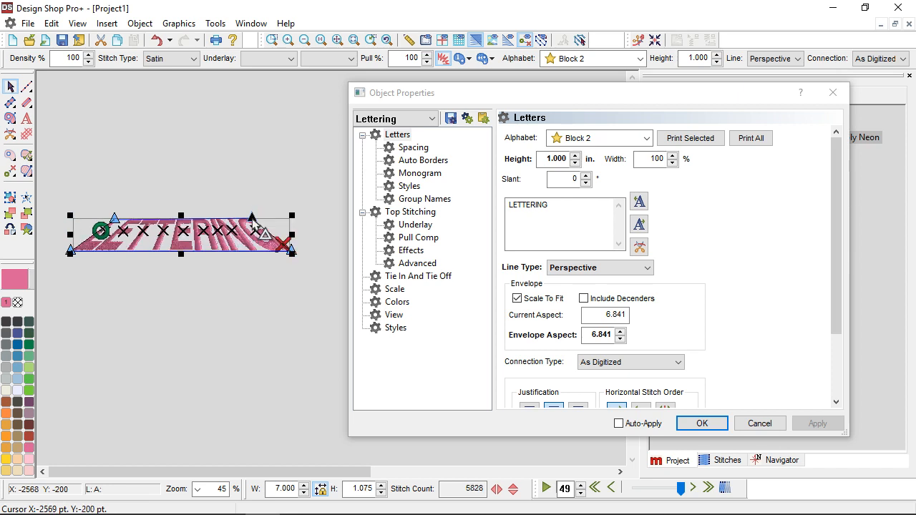
pyautogui.click(242, 342)
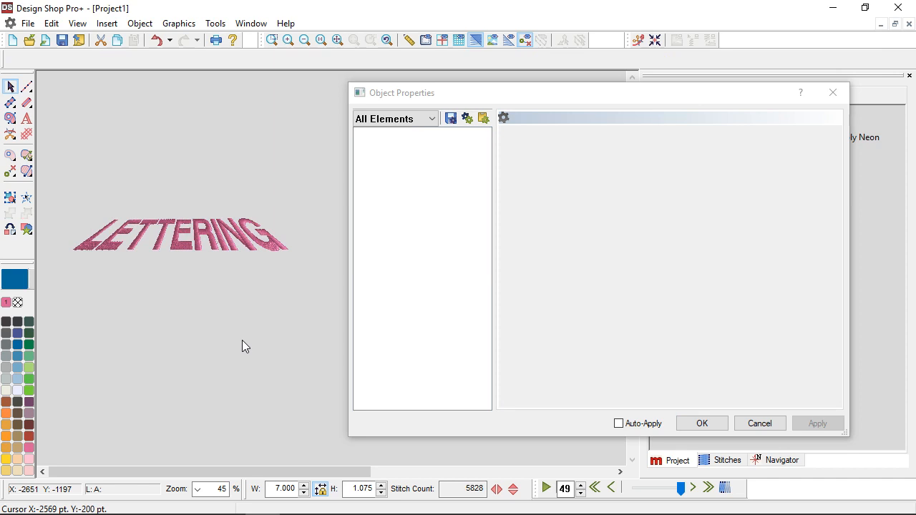
# Reshape the perspective envelope so the lettering grows from a small L to a tall G, with the left edge straightened.
pyautogui.click(226, 248)
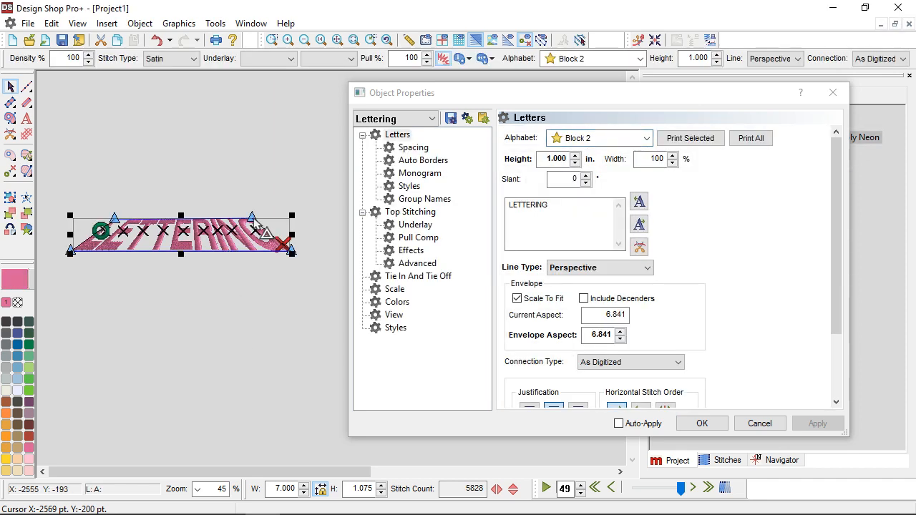
pyautogui.moveTo(252, 216); pyautogui.dragTo(256, 159)
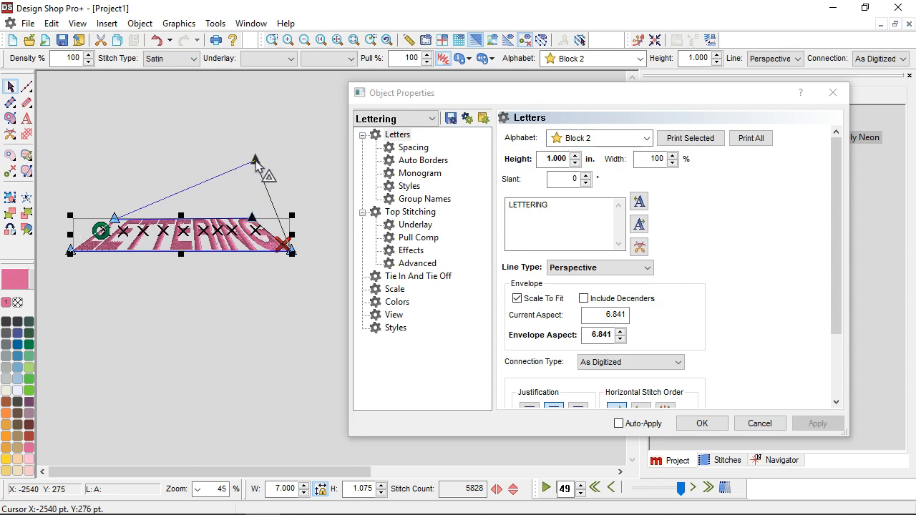
pyautogui.moveTo(262, 301); pyautogui.dragTo(256, 315)
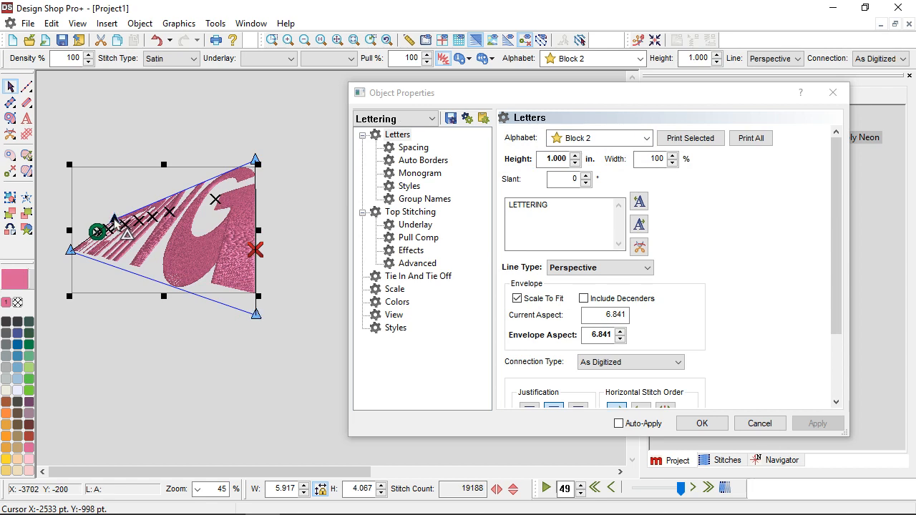
pyautogui.moveTo(114, 217); pyautogui.dragTo(73, 217)
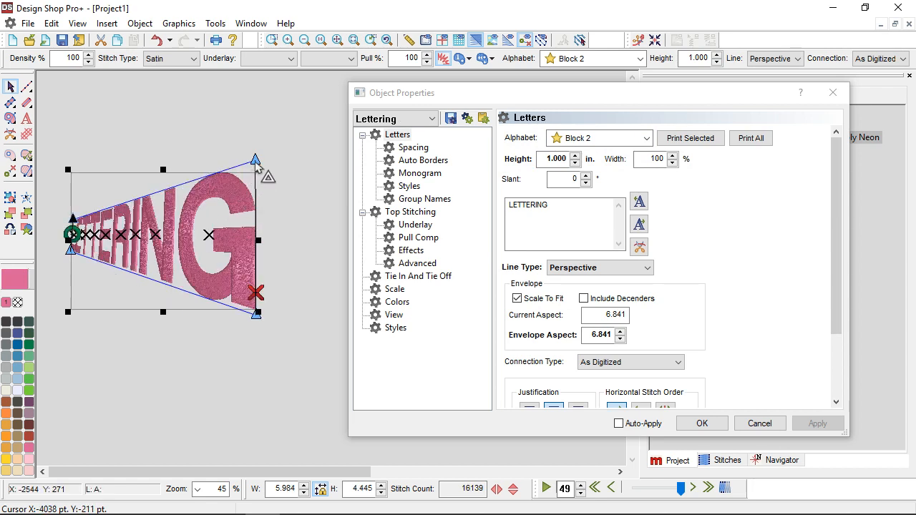
# Undo all the corner moves made to the lettering's perspective envelope.
pyautogui.hotkey('ctrl', 'z')
pyautogui.hotkey('ctrl', 'z')
pyautogui.hotkey('ctrl', 'z')
pyautogui.hotkey('ctrl', 'z')
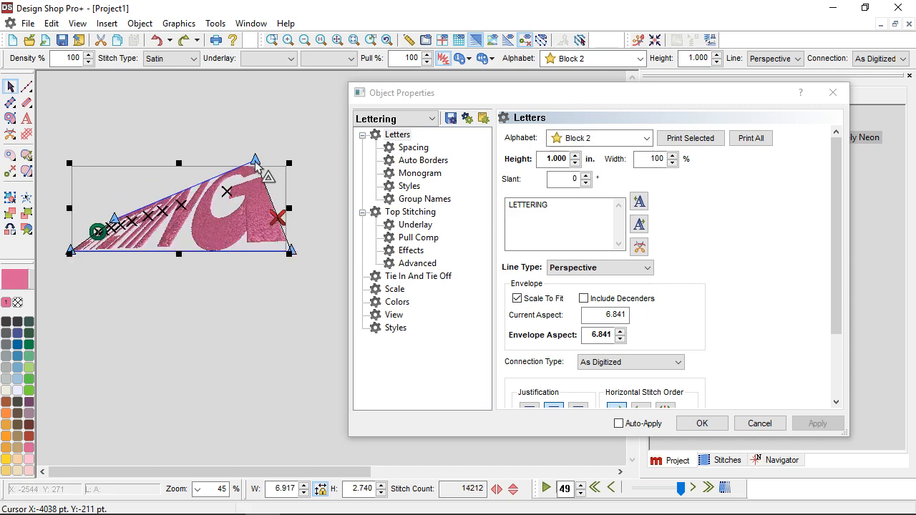
pyautogui.hotkey('ctrl', 'z')
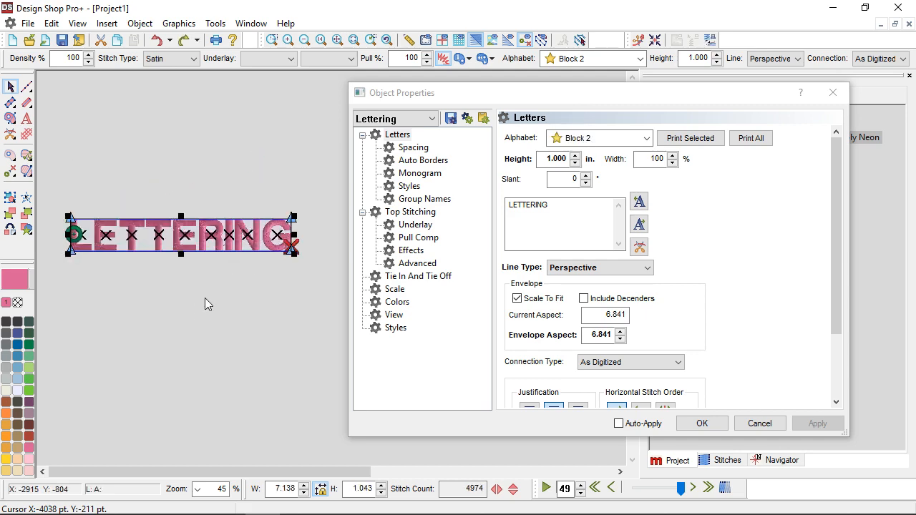
# Add midpoints to the perspective envelope's top and bottom edges and pull them outward so the lettering bulges in the middle, and deselect it.
pyautogui.click(193, 224)
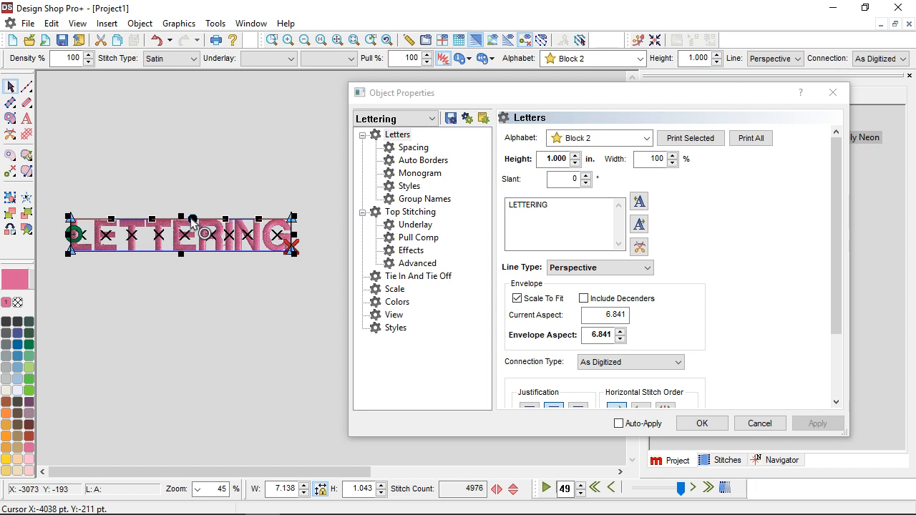
pyautogui.moveTo(193, 224); pyautogui.dragTo(174, 199)
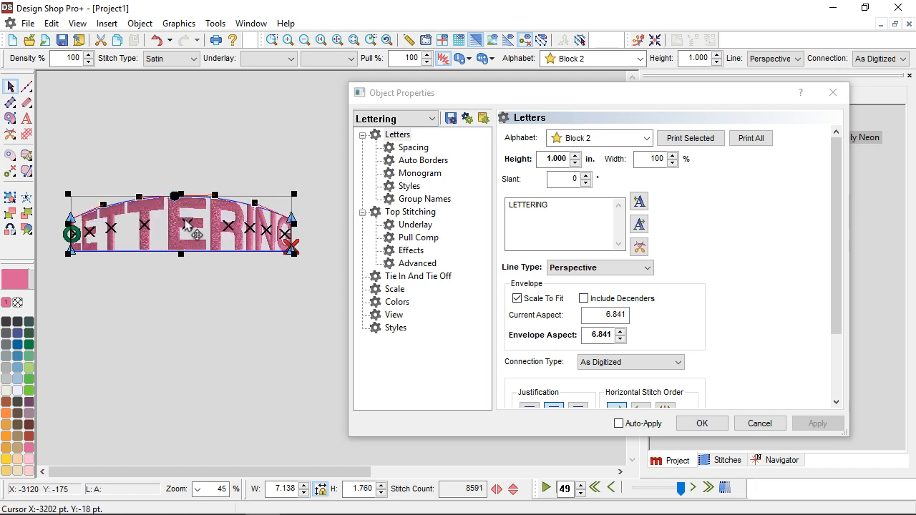
pyautogui.click(192, 252)
pyautogui.moveTo(192, 252); pyautogui.dragTo(177, 280)
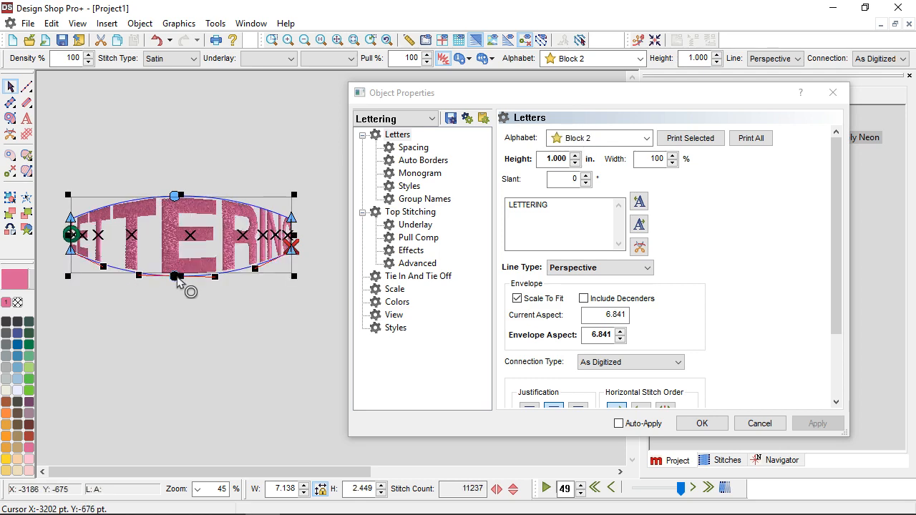
pyautogui.click(196, 308)
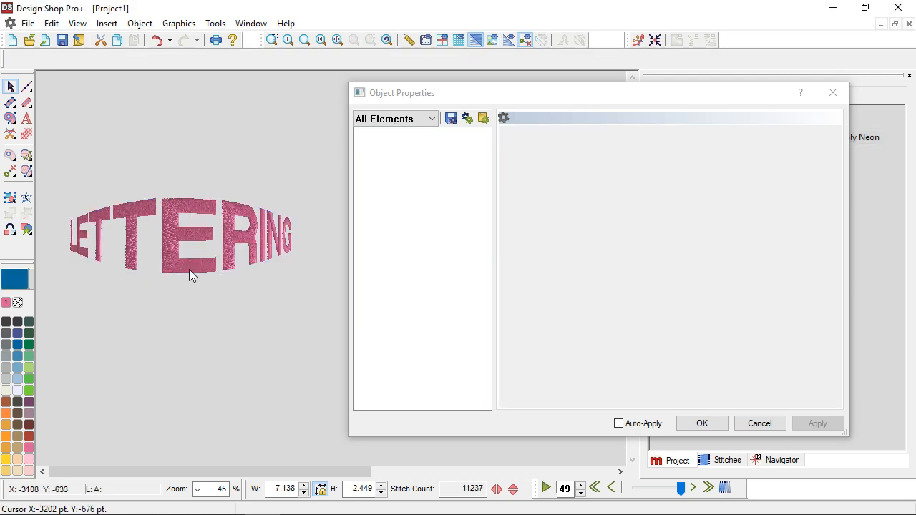
# Pull the envelope's top and bottom midpoints inward so the lettering pinches in the middle between a tall L and G.
pyautogui.click(190, 272)
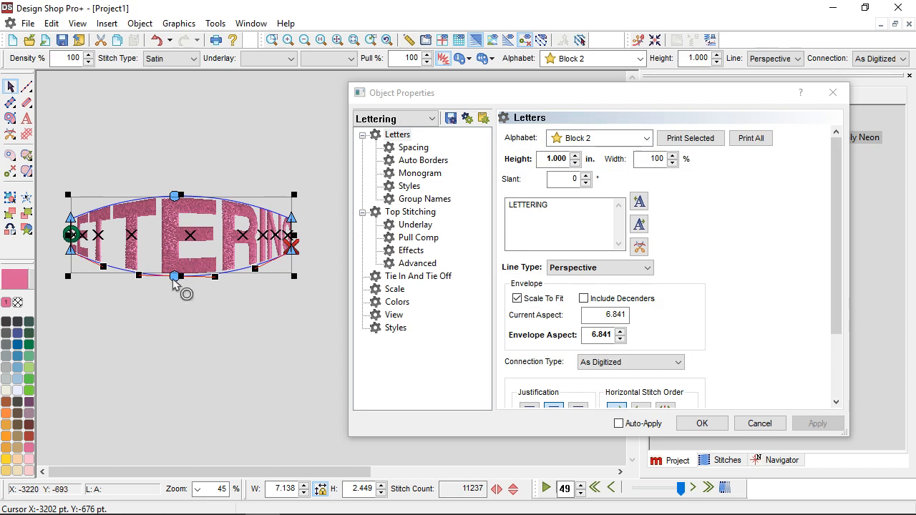
pyautogui.moveTo(174, 278); pyautogui.dragTo(177, 241)
pyautogui.moveTo(175, 196); pyautogui.dragTo(179, 219)
pyautogui.click(182, 293)
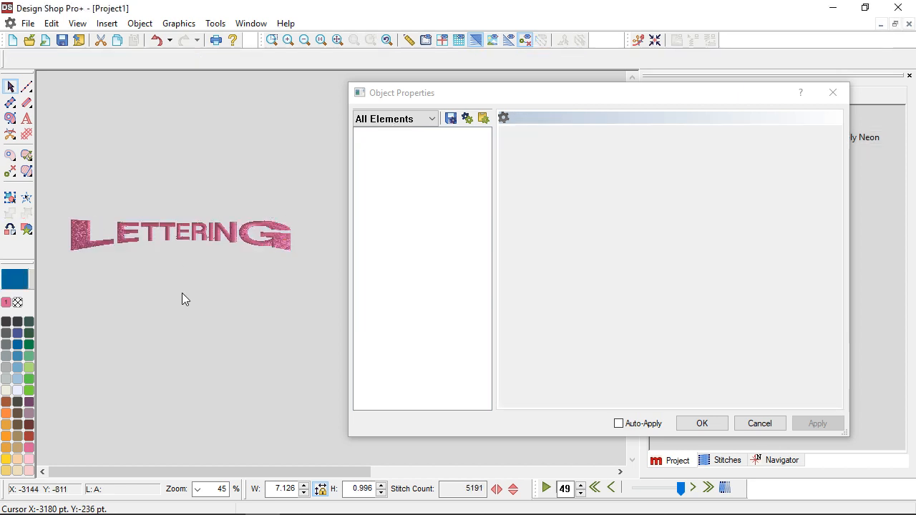
pyautogui.click(207, 236)
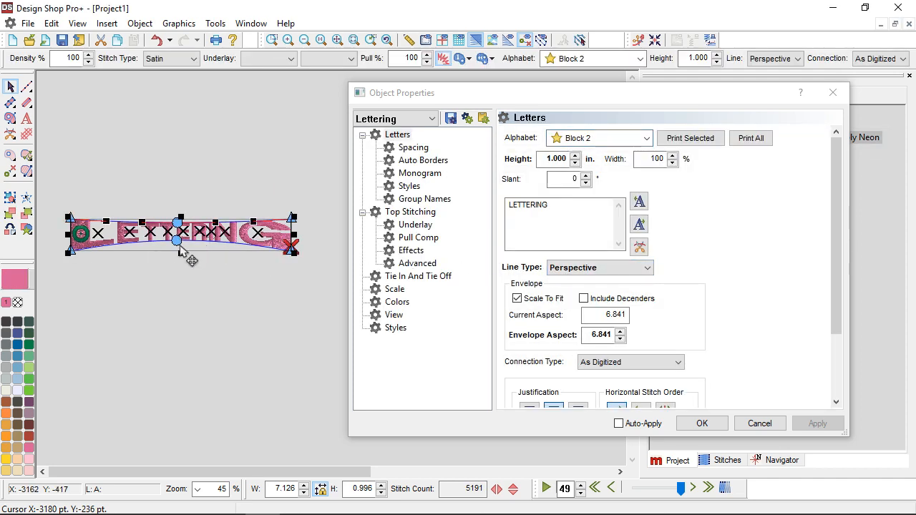
pyautogui.scroll(1, 189, 255)
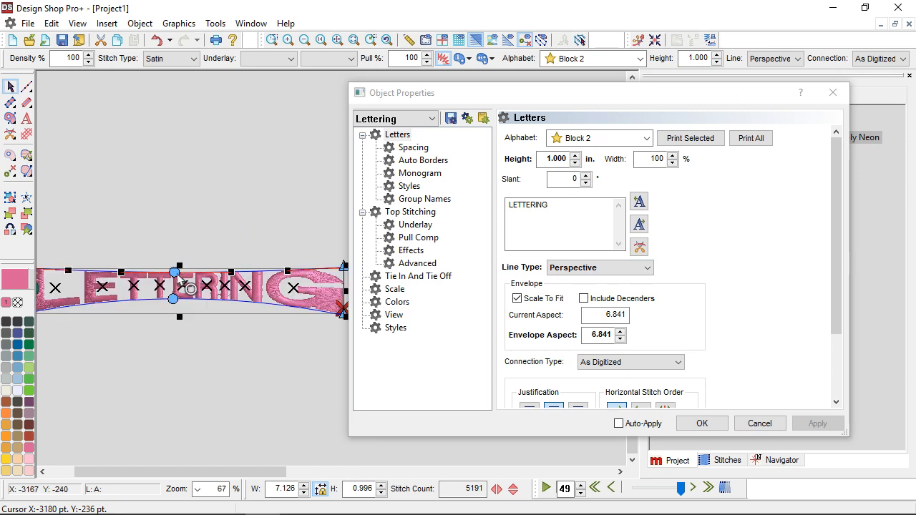
pyautogui.moveTo(179, 276); pyautogui.dragTo(180, 282)
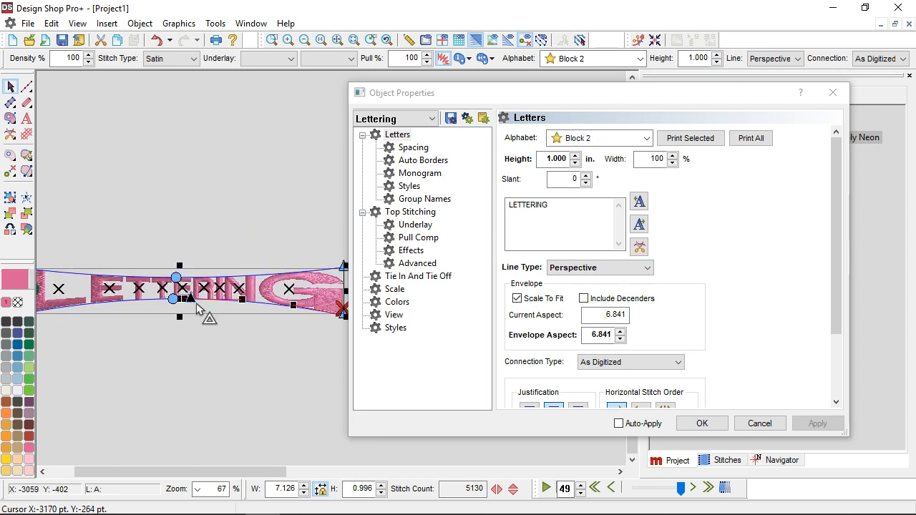
# Undo the stray point on the envelope's bottom edge and place a duplicate of the pinched lettering directly below the original.
pyautogui.hotkey('ctrl', 'z')
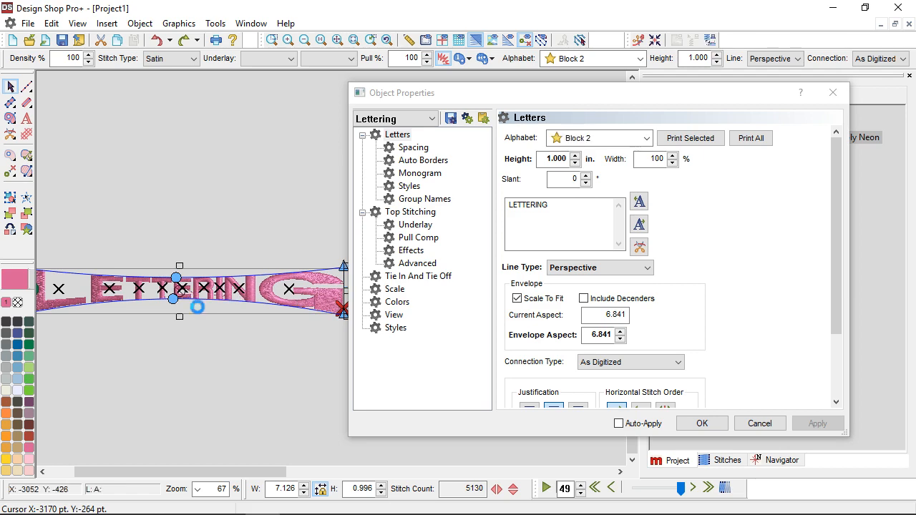
pyautogui.moveTo(198, 310); pyautogui.dragTo(198, 384)
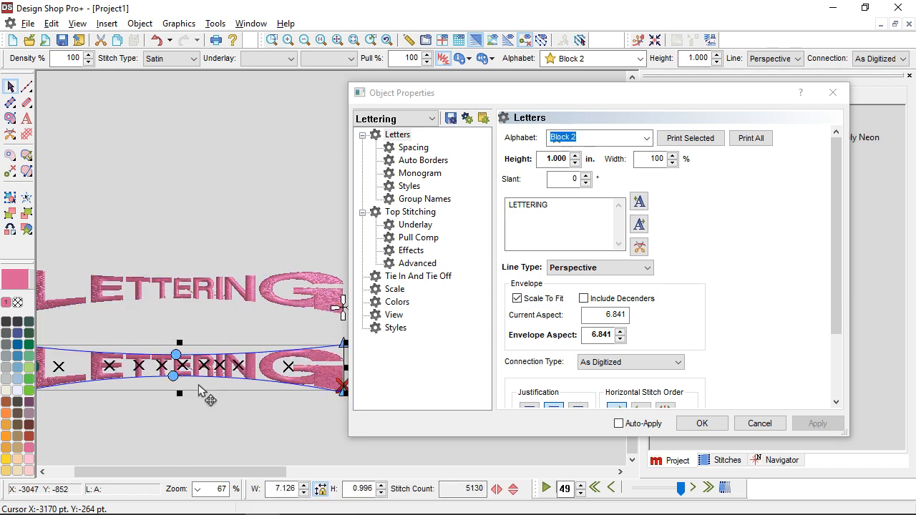
pyautogui.scroll(-1, 202, 369)
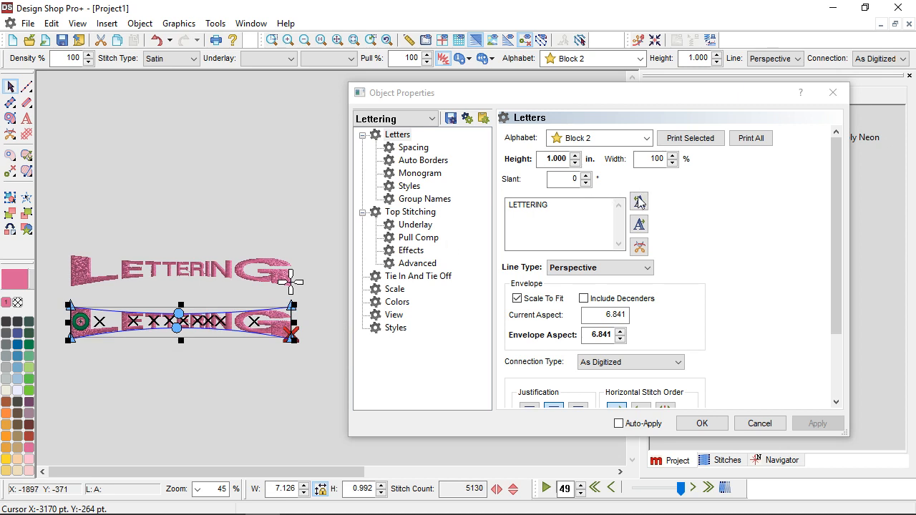
# Change the lower lettering copy's line type to Envelope, apply it, and deselect the copy.
pyautogui.click(631, 268)
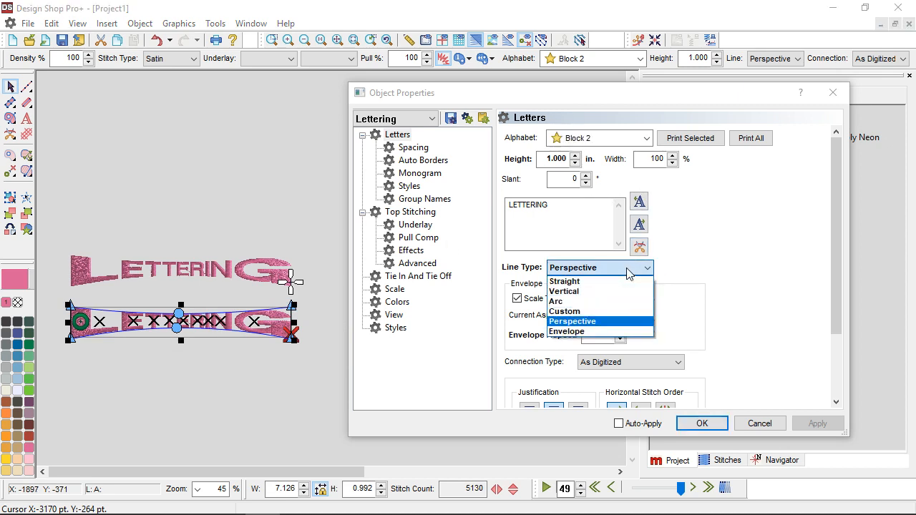
pyautogui.click(624, 332)
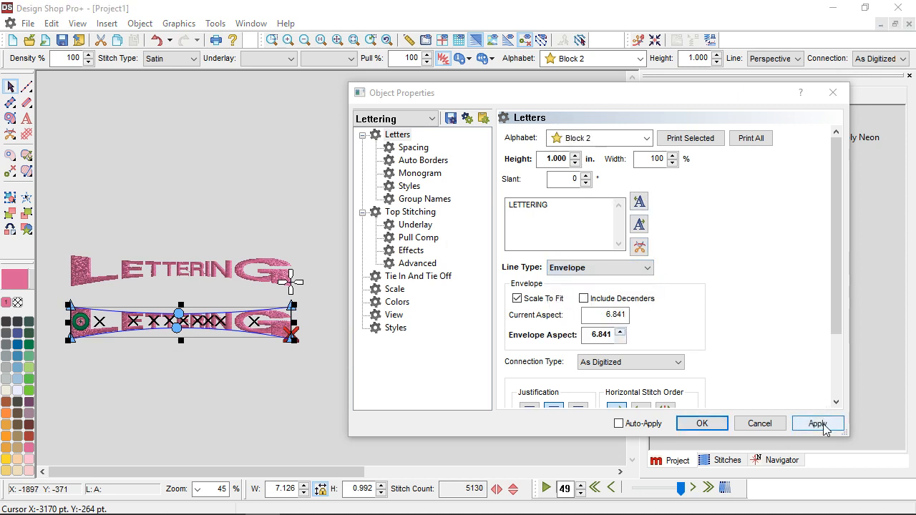
pyautogui.click(818, 423)
pyautogui.click(702, 423)
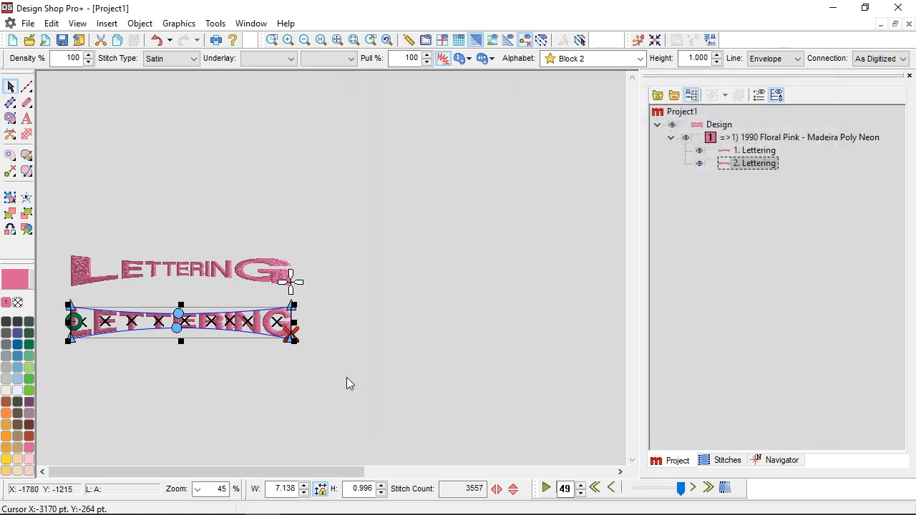
pyautogui.click(185, 369)
# Compare the Perspective and Envelope versions up close and delete the upper Perspective lettering.
pyautogui.scroll(1, 185, 341)
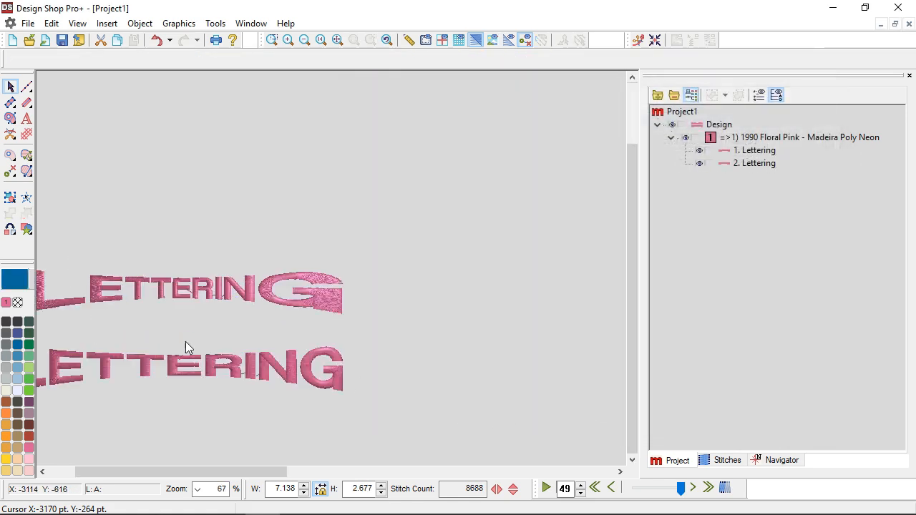
pyautogui.hscroll(-1, 185, 342)
pyautogui.scroll(1, 207, 363)
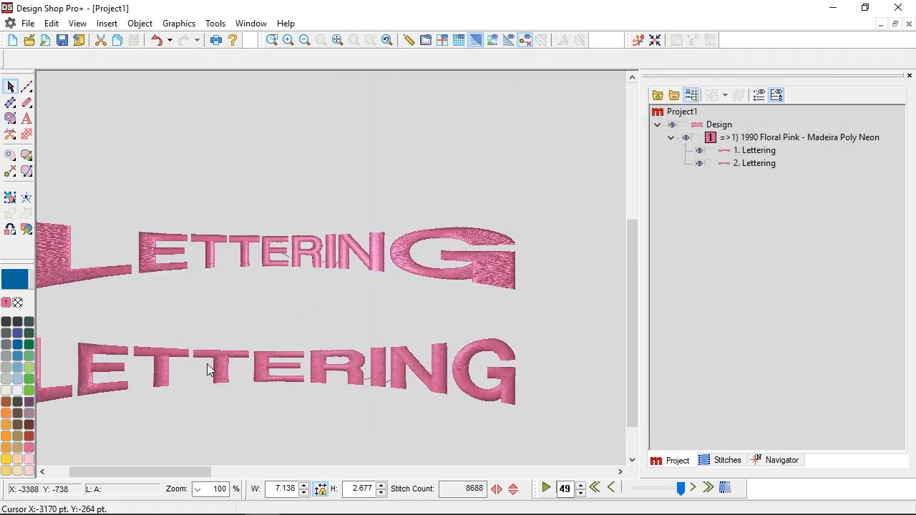
pyautogui.hscroll(-1, 207, 364)
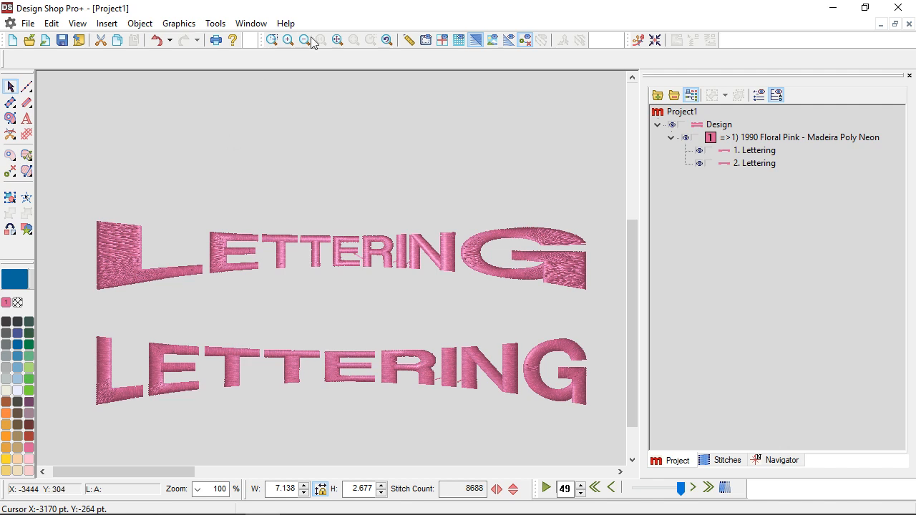
pyautogui.click(378, 262)
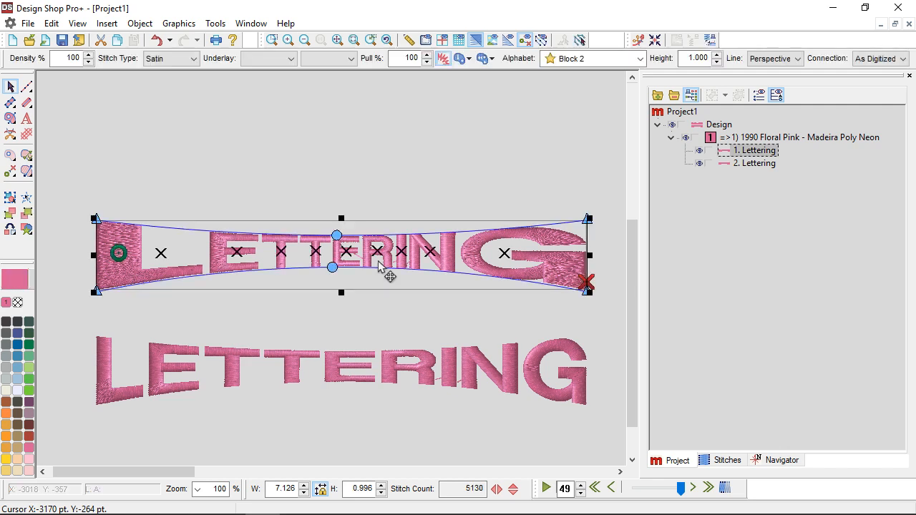
pyautogui.press('Delete')
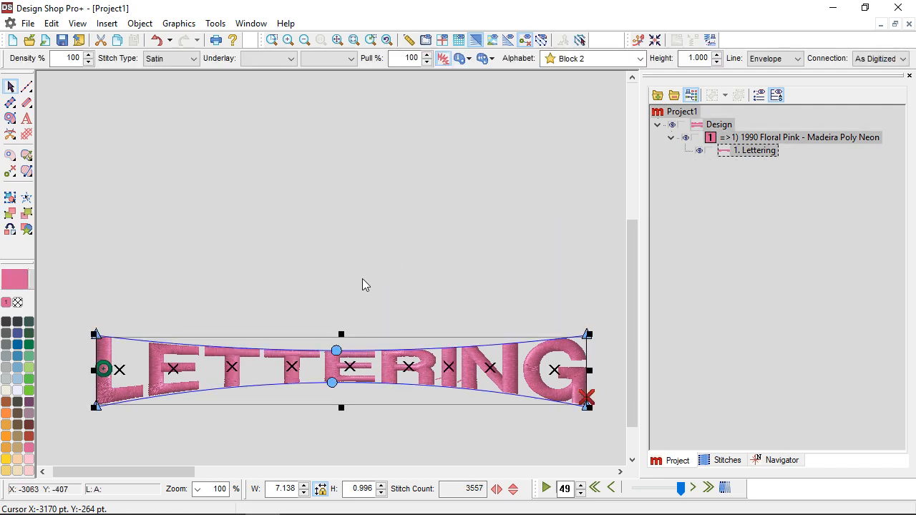
# Raise the top and bottom midpoints of the Envelope lettering so both edges arch upward, and move the arched lettering higher in the workspace.
pyautogui.click(337, 351)
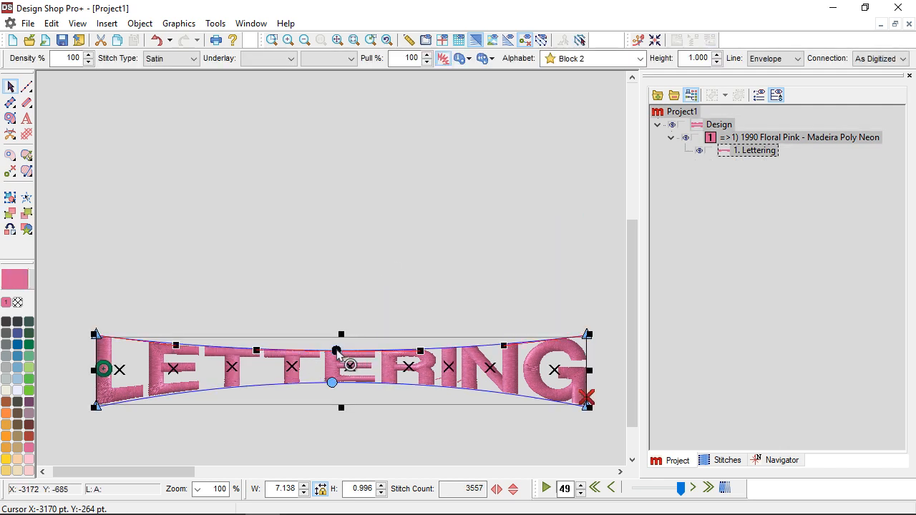
pyautogui.moveTo(337, 351); pyautogui.dragTo(326, 294)
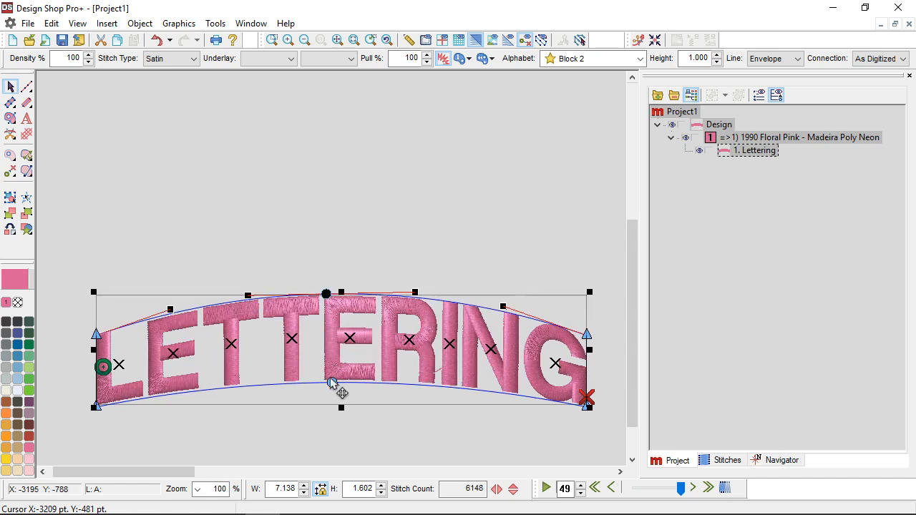
pyautogui.click(332, 383)
pyautogui.moveTo(332, 383); pyautogui.dragTo(326, 357)
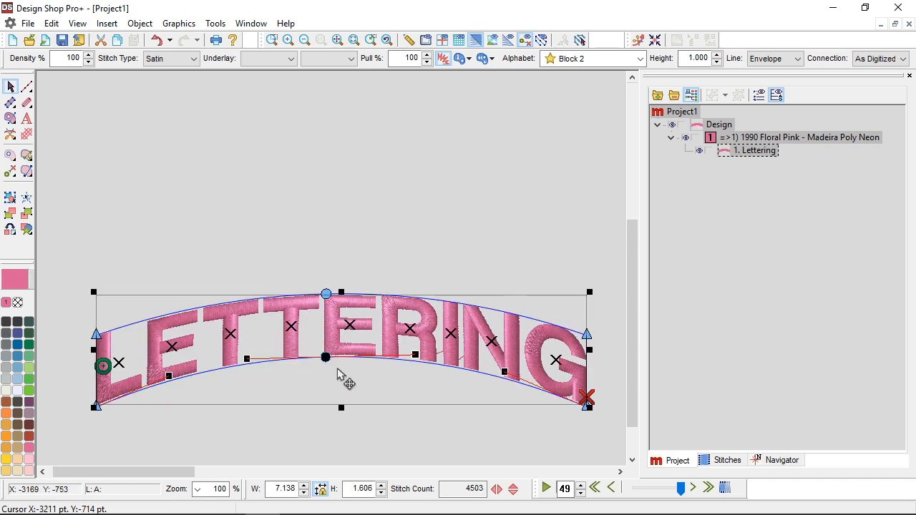
pyautogui.click(337, 371)
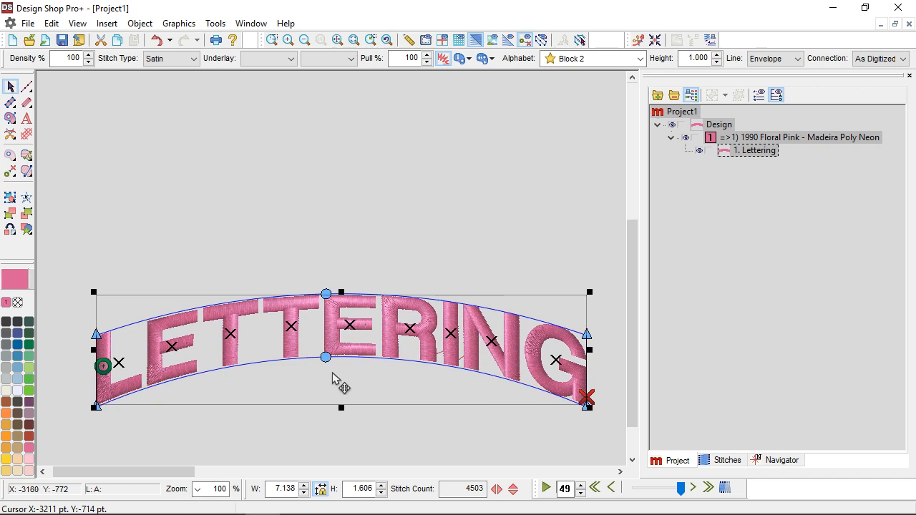
pyautogui.click(377, 386)
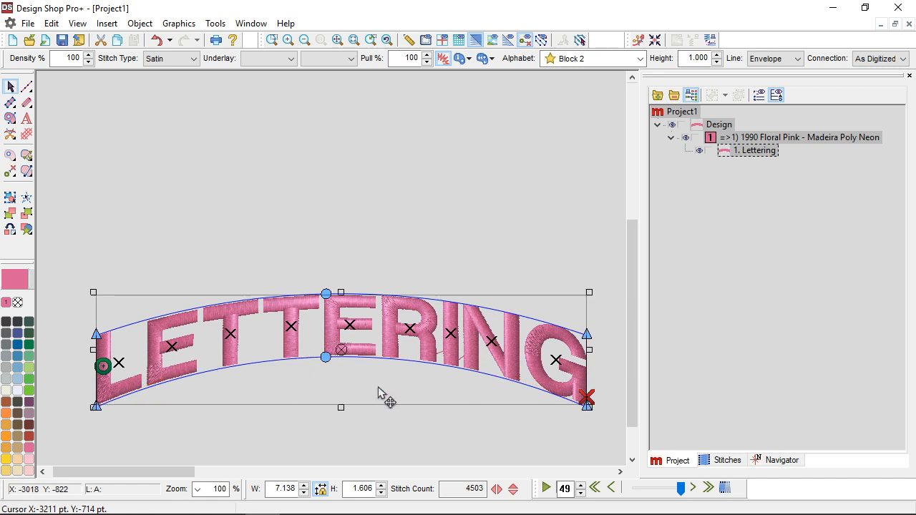
pyautogui.moveTo(378, 386); pyautogui.dragTo(360, 254)
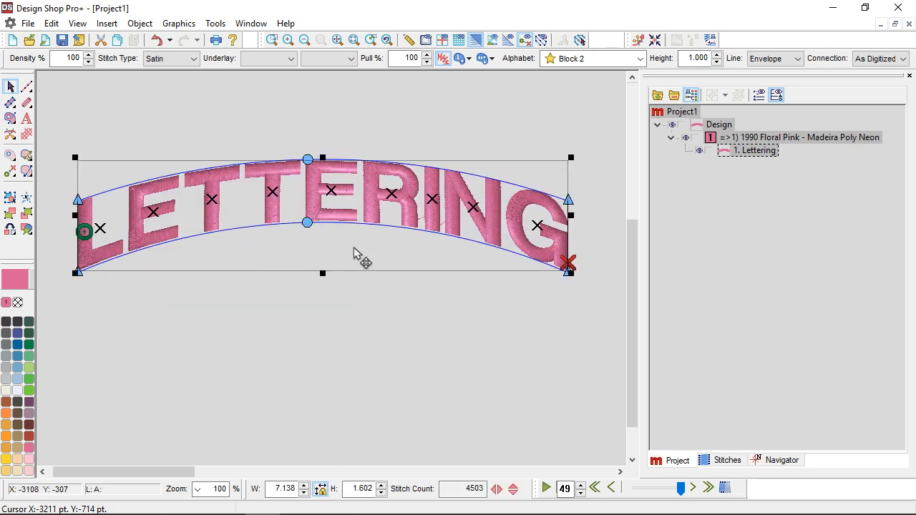
# Review the arched lettering's Envelope line type settings in its object properties and close them.
pyautogui.doubleClick(354, 247)
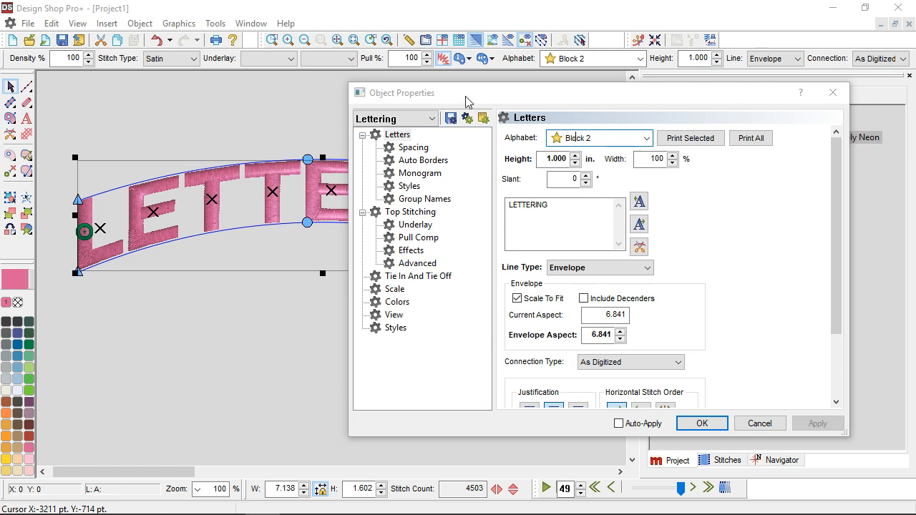
pyautogui.moveTo(466, 100); pyautogui.dragTo(589, 92)
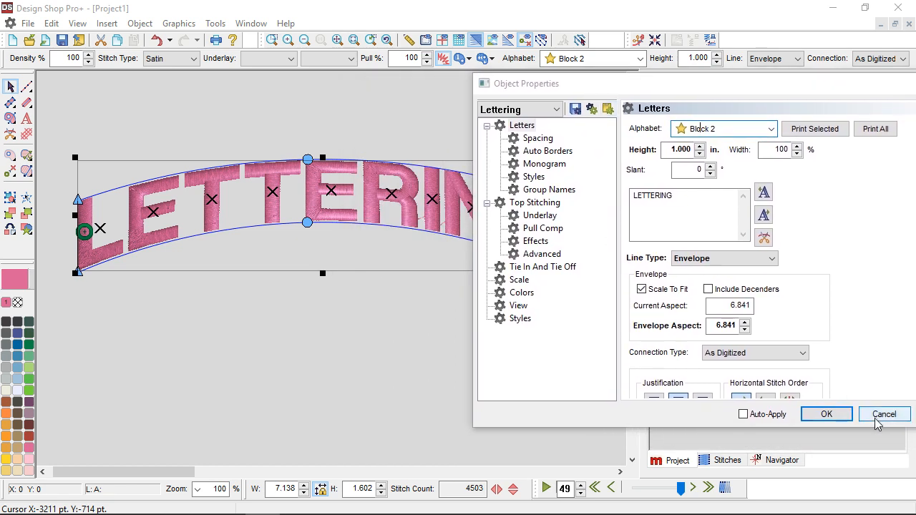
pyautogui.click(827, 414)
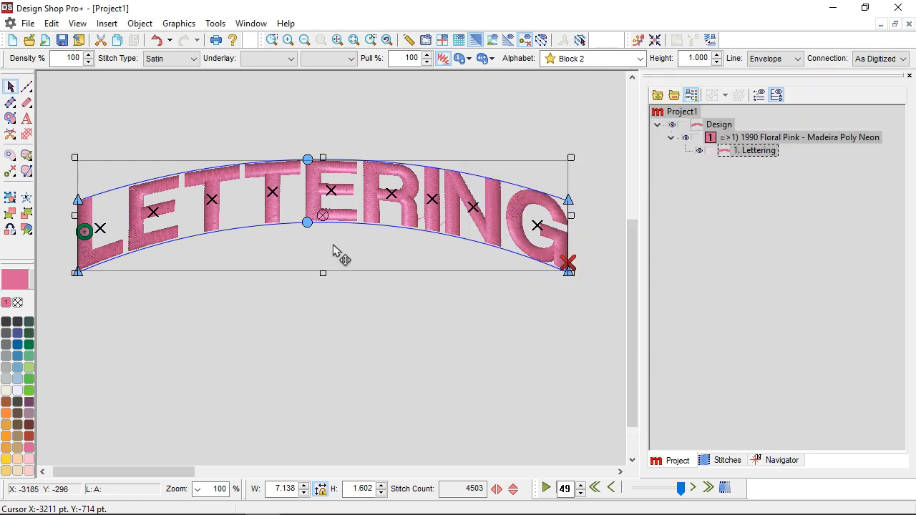
# Delete the arched lettering and create new straight lettering reading TEAMXX in the Block 2 alphabet at 1.000 in height.
pyautogui.press('Delete')
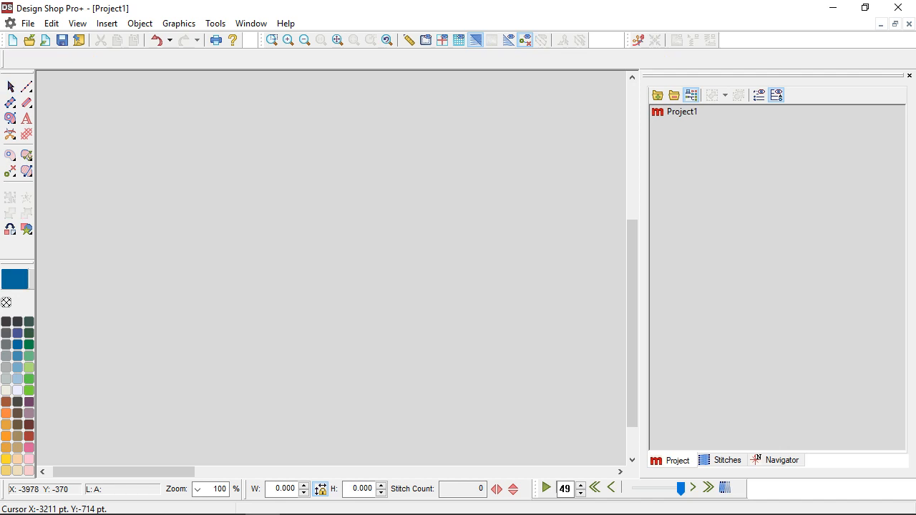
pyautogui.click(26, 118)
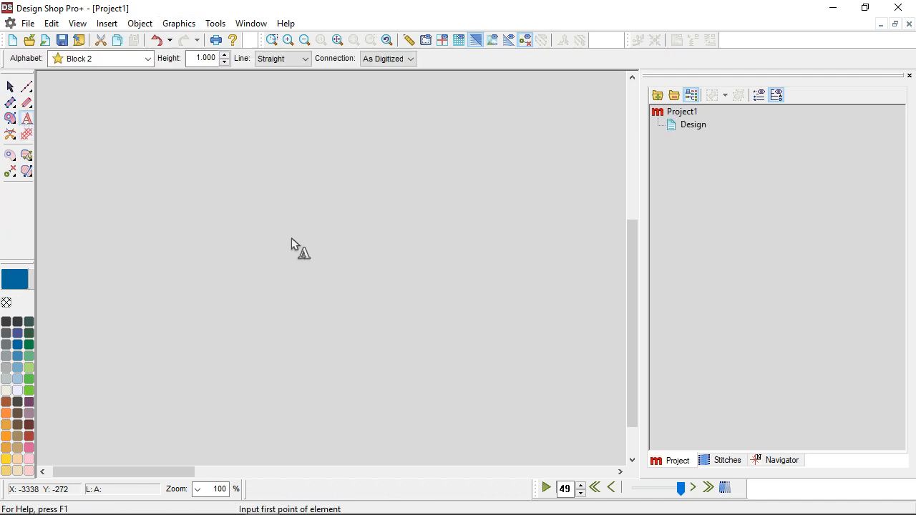
pyautogui.click(292, 238)
pyautogui.write('n')
pyautogui.press('BackSpace')
pyautogui.write('TEAM')
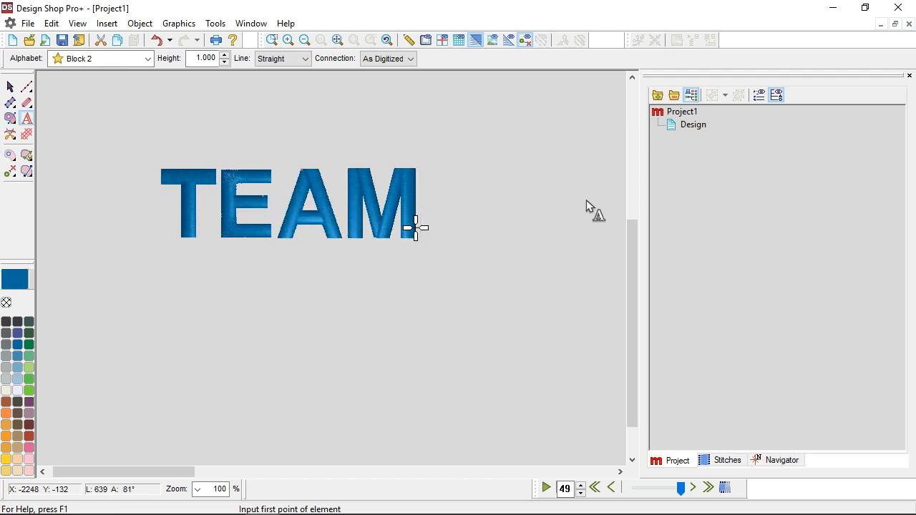
pyautogui.write('XX')
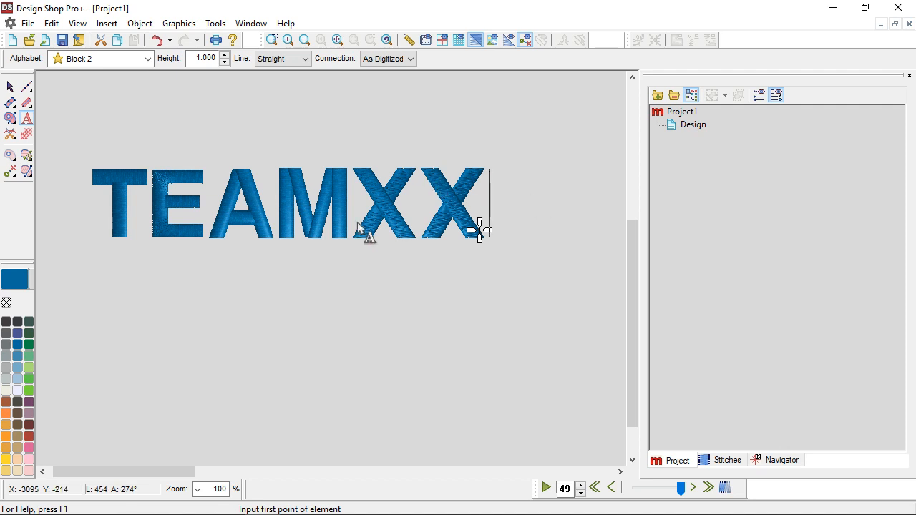
pyautogui.press('Return')
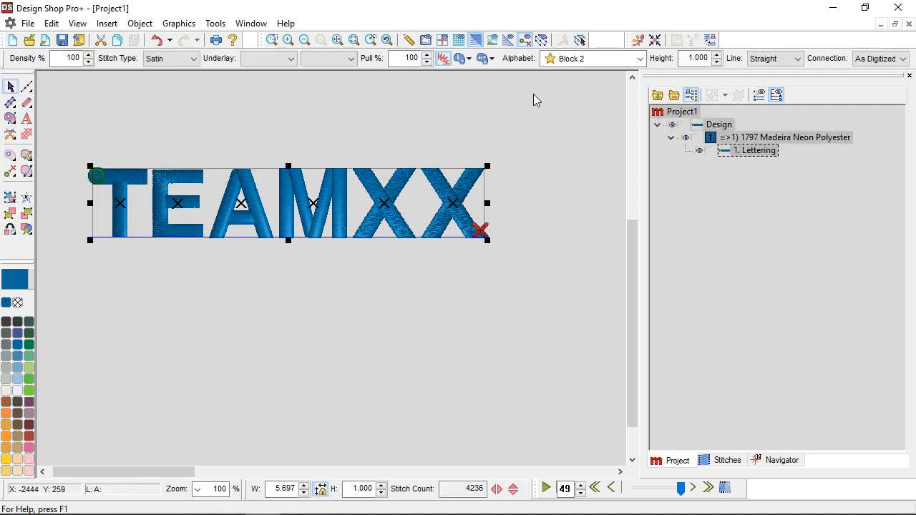
# Change the TEAMXX lettering's alphabet to Athletic Block.
pyautogui.click(581, 57)
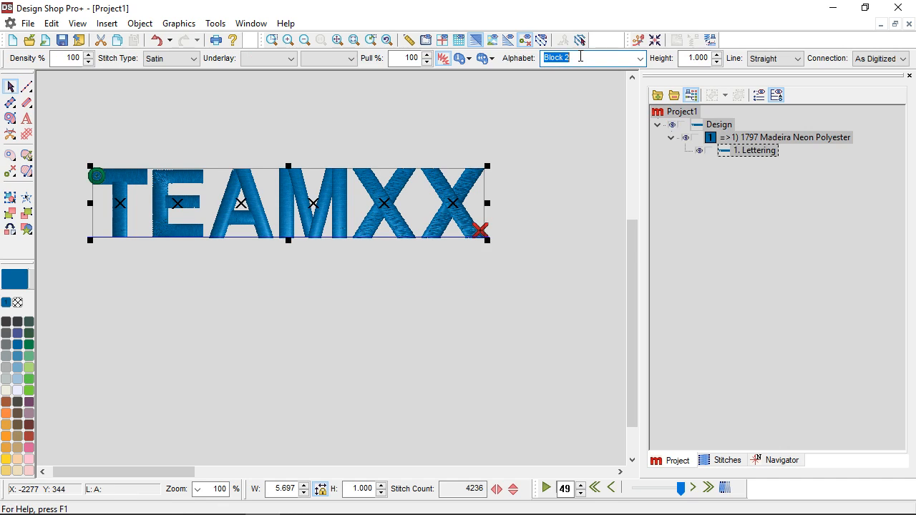
pyautogui.write('AL')
pyautogui.press('BackSpace')
pyautogui.press('BackSpace')
pyautogui.press('BackSpace')
pyautogui.press('BackSpace')
pyautogui.write('ATHL')
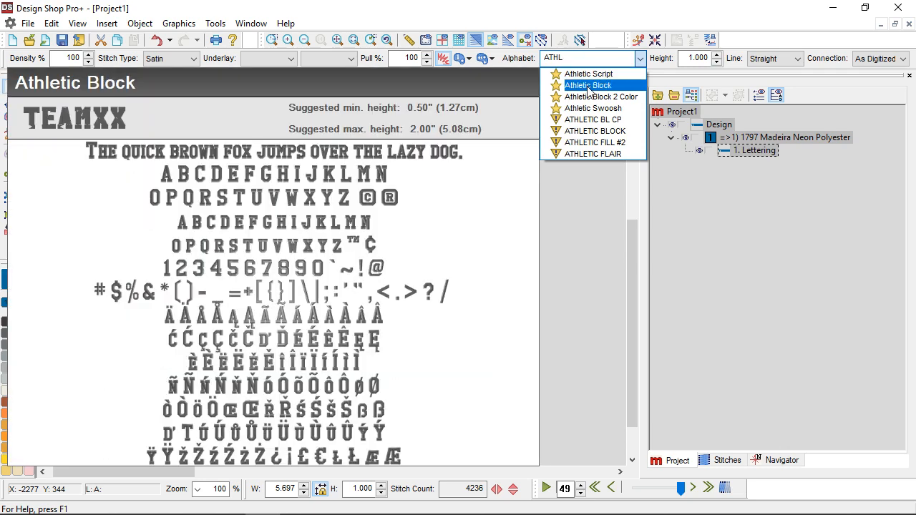
pyautogui.click(587, 86)
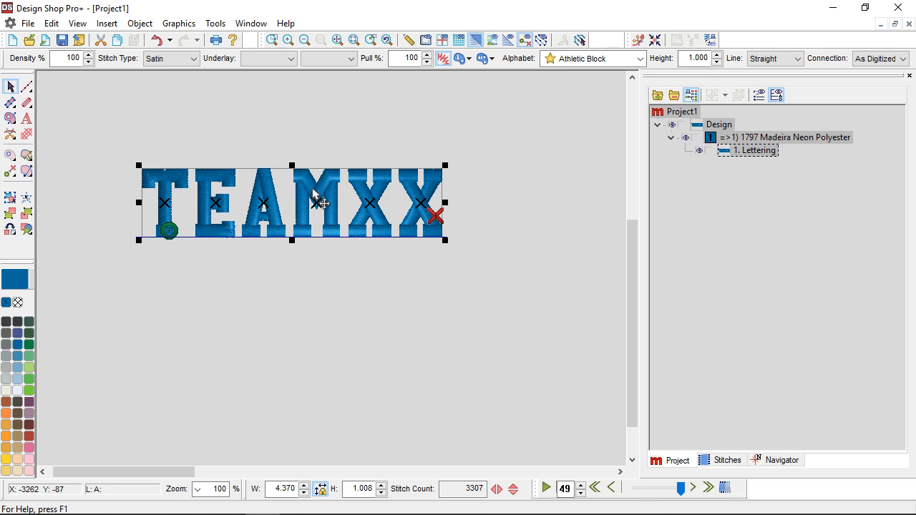
# Set the TEAMXX lettering's line type to Envelope in its object properties and apply the change.
pyautogui.doubleClick(289, 196)
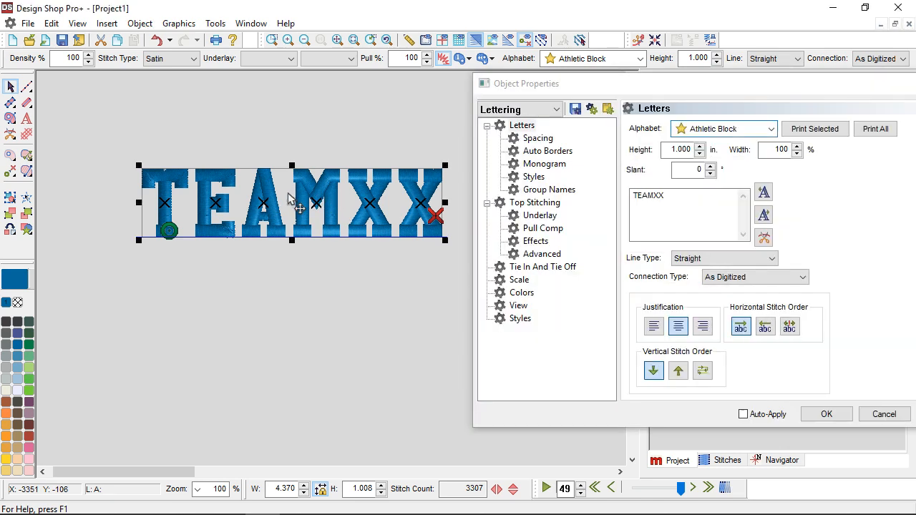
pyautogui.click(708, 258)
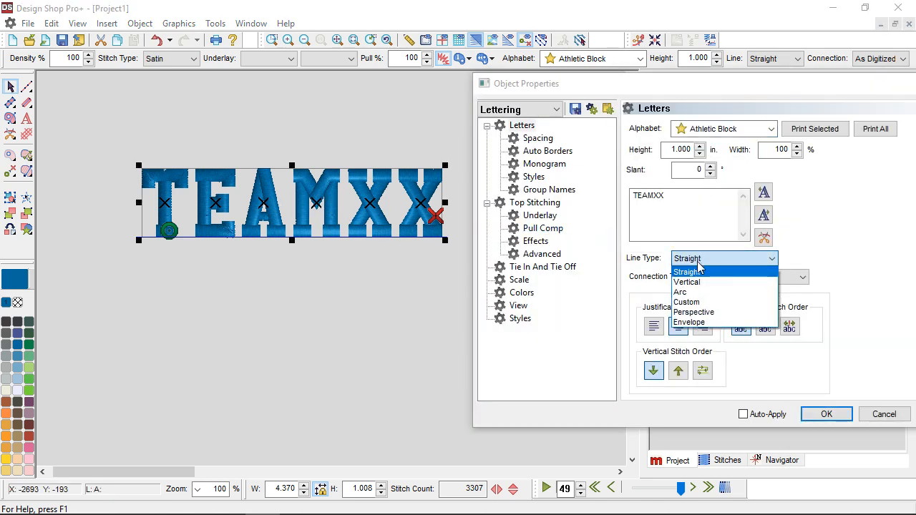
pyautogui.click(698, 322)
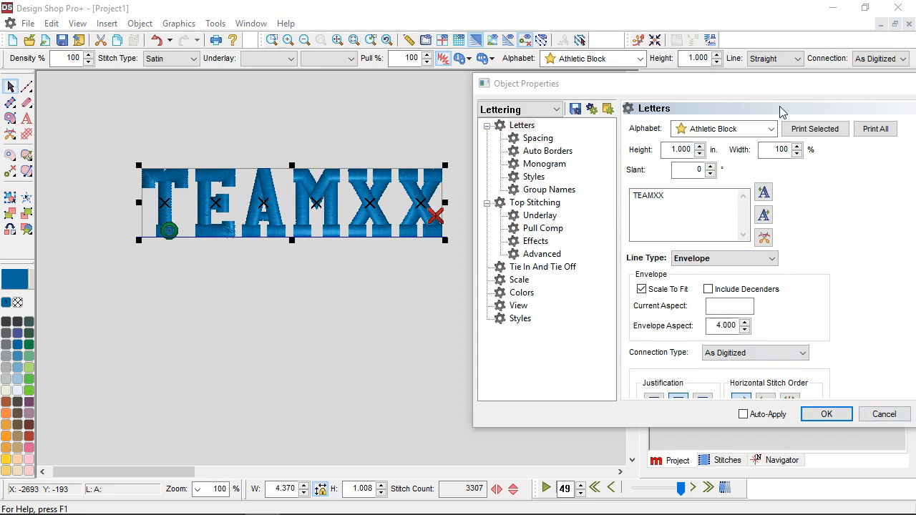
pyautogui.moveTo(780, 92); pyautogui.dragTo(720, 70)
pyautogui.click(887, 395)
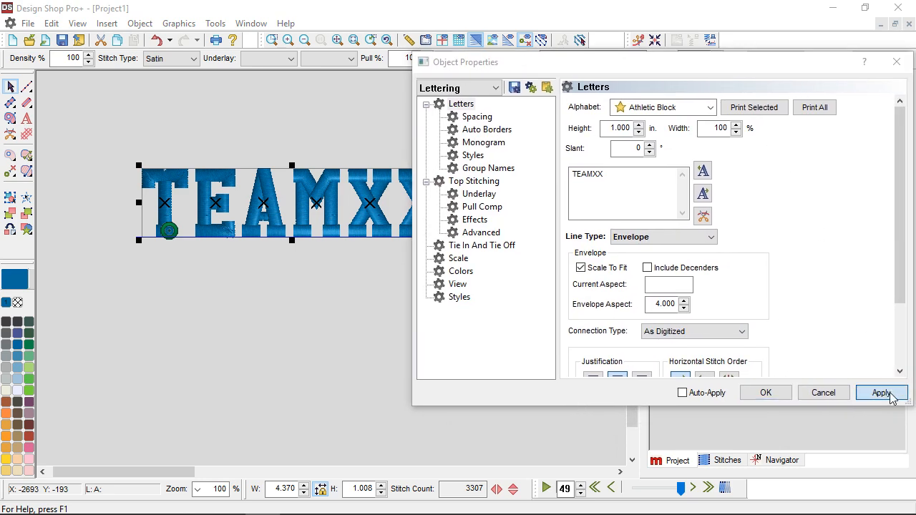
pyautogui.click(760, 394)
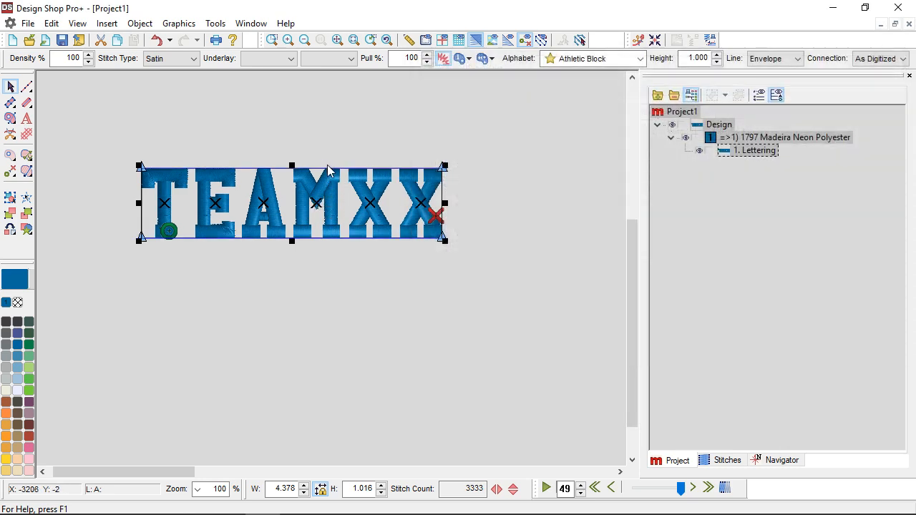
# Arch the envelope's top and bottom edges upward by raising a point near the middle of each, with the two points vertically aligned.
pyautogui.moveTo(325, 169); pyautogui.dragTo(273, 142)
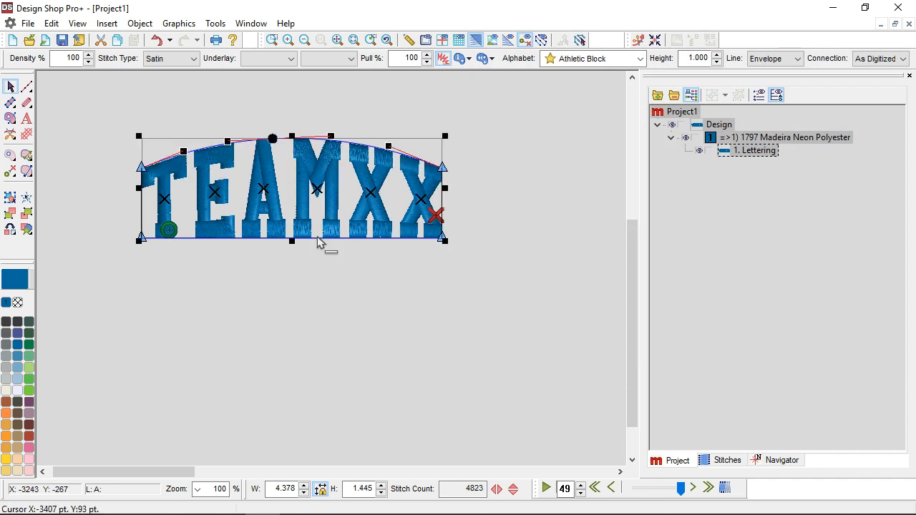
pyautogui.moveTo(317, 239); pyautogui.dragTo(283, 211)
pyautogui.moveTo(274, 141); pyautogui.dragTo(283, 140)
pyautogui.click(333, 316)
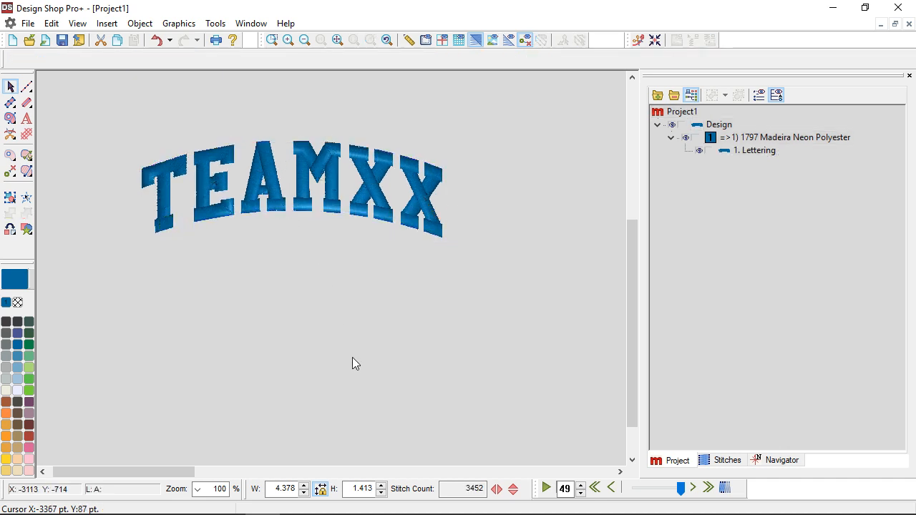
# Replace the arched lettering's text with a nine-letter first name in its object properties and apply it.
pyautogui.click(293, 214)
pyautogui.doubleClick(316, 225)
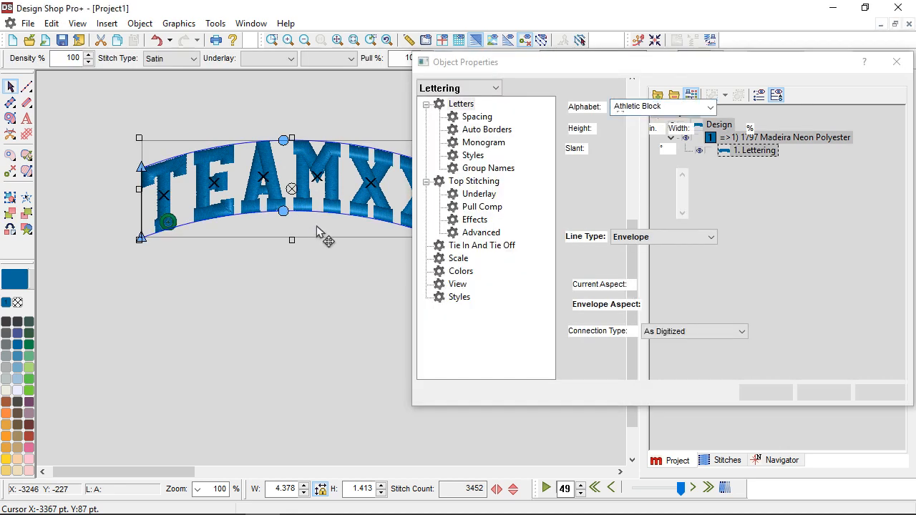
pyautogui.moveTo(571, 61); pyautogui.dragTo(631, 69)
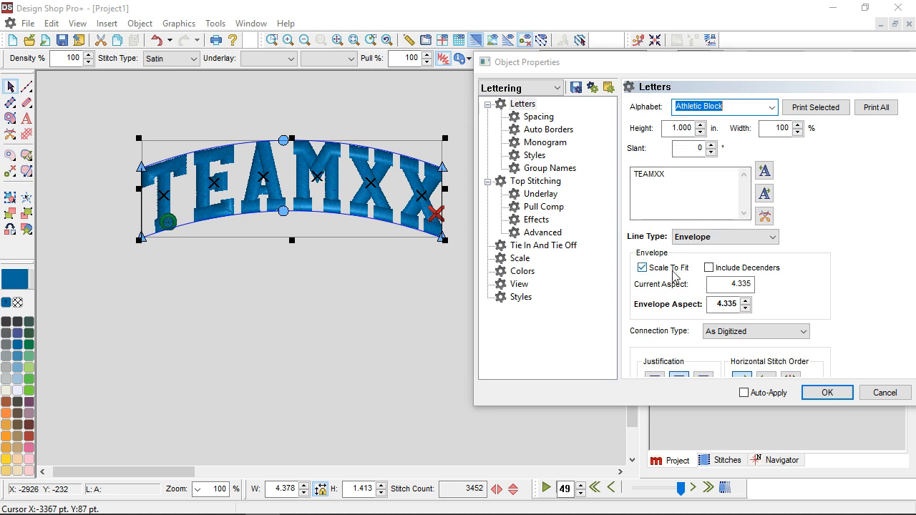
pyautogui.moveTo(687, 176); pyautogui.dragTo(546, 178)
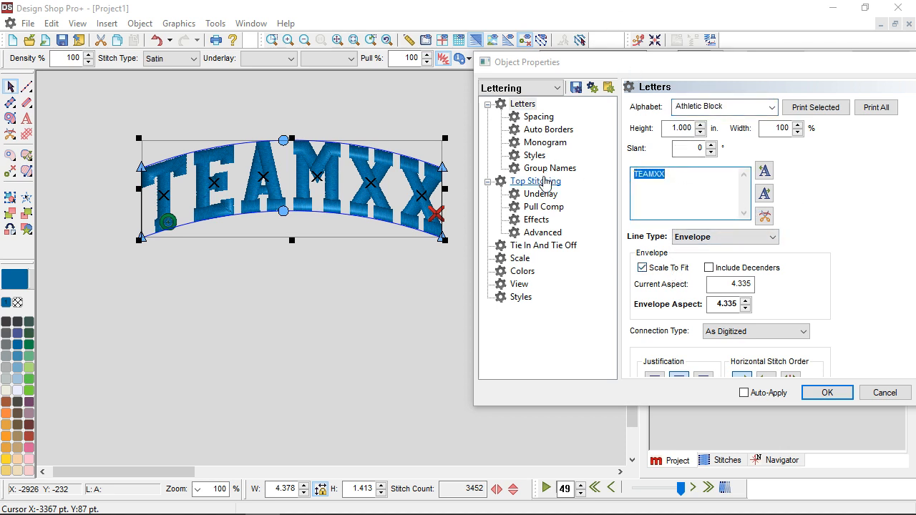
pyautogui.write('PA')
pyautogui.press('BackSpace')
pyautogui.press('BackSpace')
pyautogui.write('NATHANIEL')
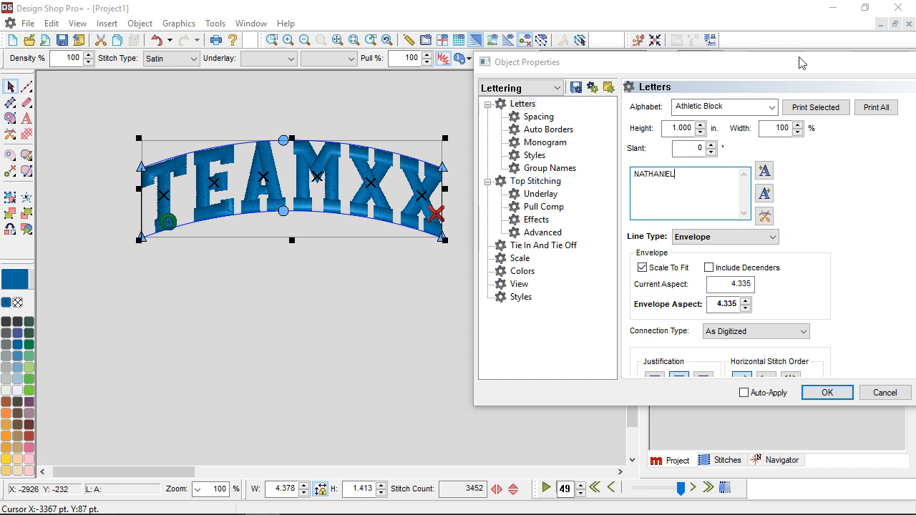
pyautogui.moveTo(802, 62); pyautogui.dragTo(695, 64)
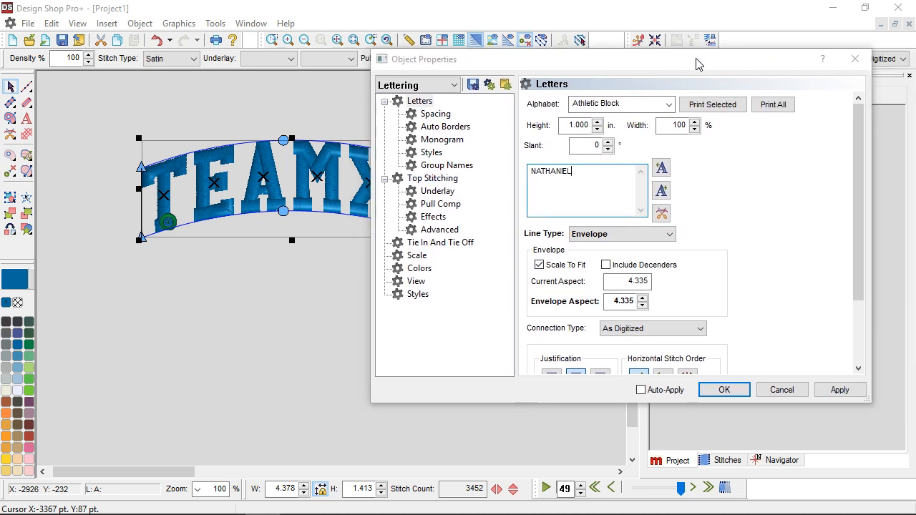
pyautogui.click(844, 391)
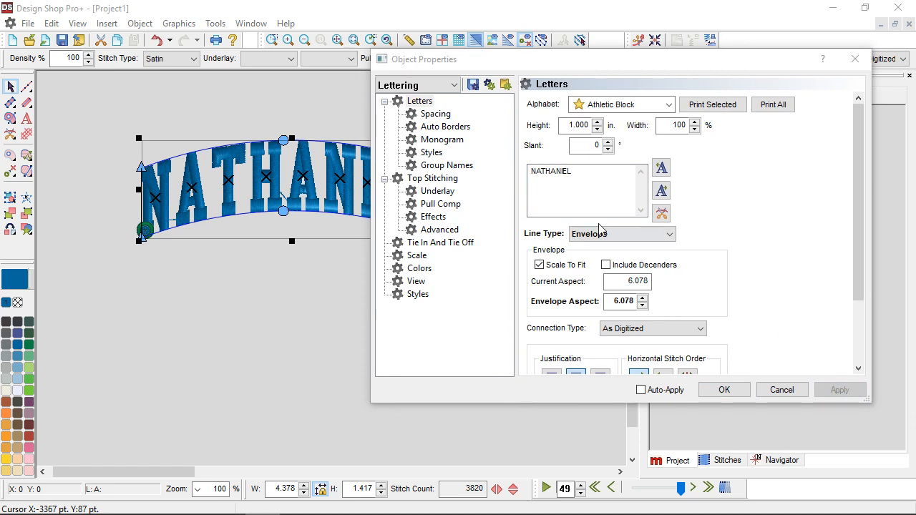
# Replace the lettering text with a three-letter first name, apply it, and uncover the whole arched lettering.
pyautogui.moveTo(591, 181); pyautogui.dragTo(495, 170)
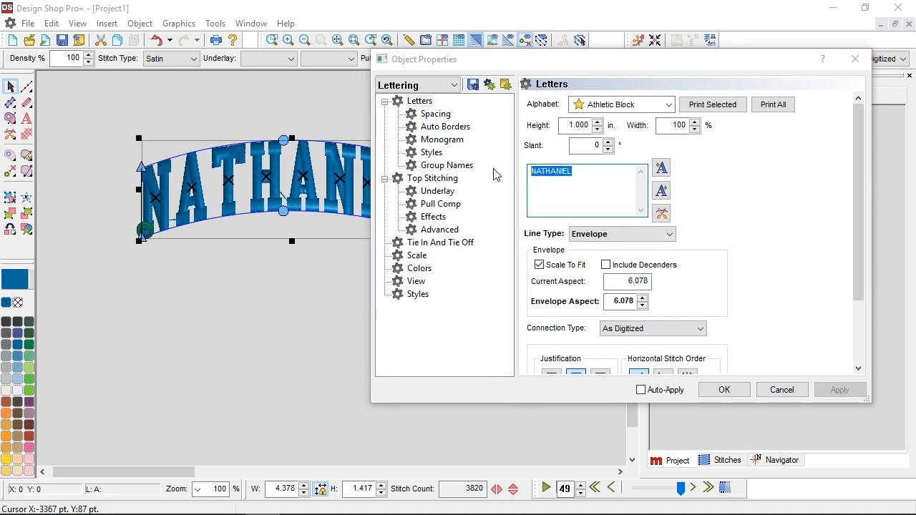
pyautogui.write('SAM')
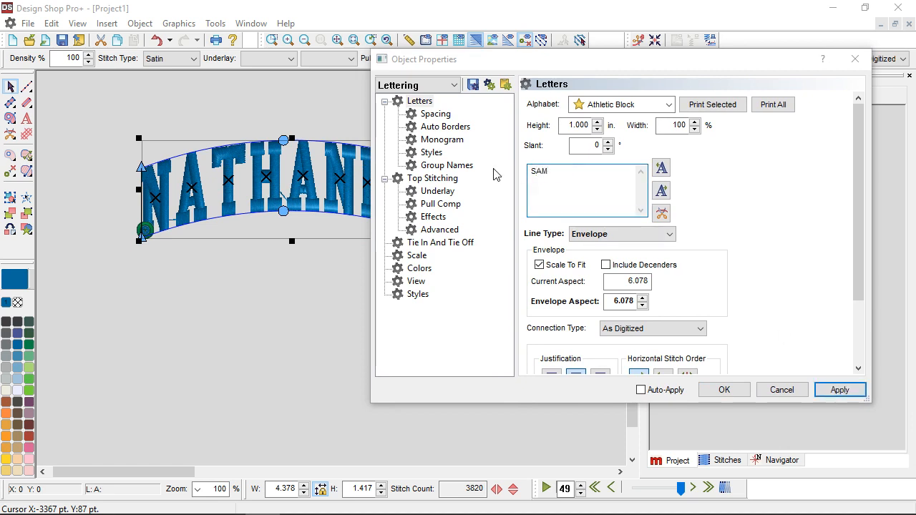
pyautogui.click(838, 391)
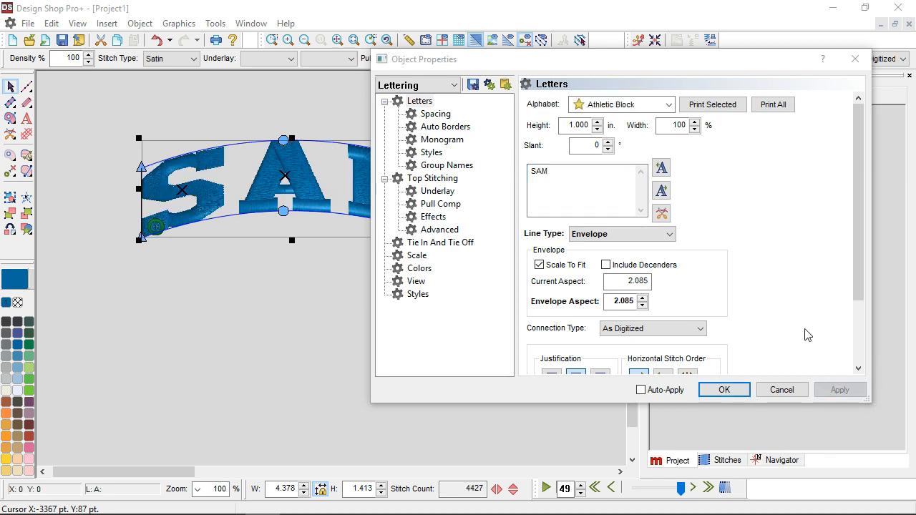
pyautogui.moveTo(504, 61); pyautogui.dragTo(579, 54)
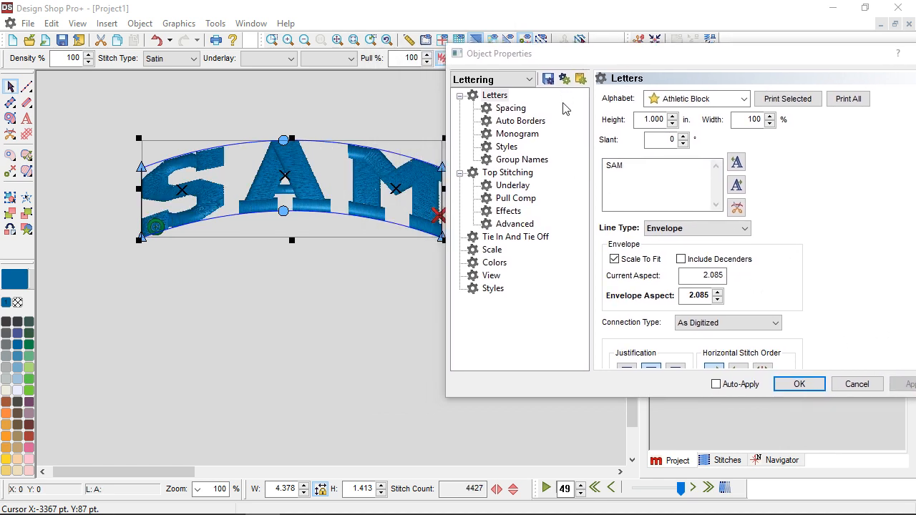
# Change the arched lettering's text to XTEAMX and apply it.
pyautogui.moveTo(633, 168); pyautogui.dragTo(577, 151)
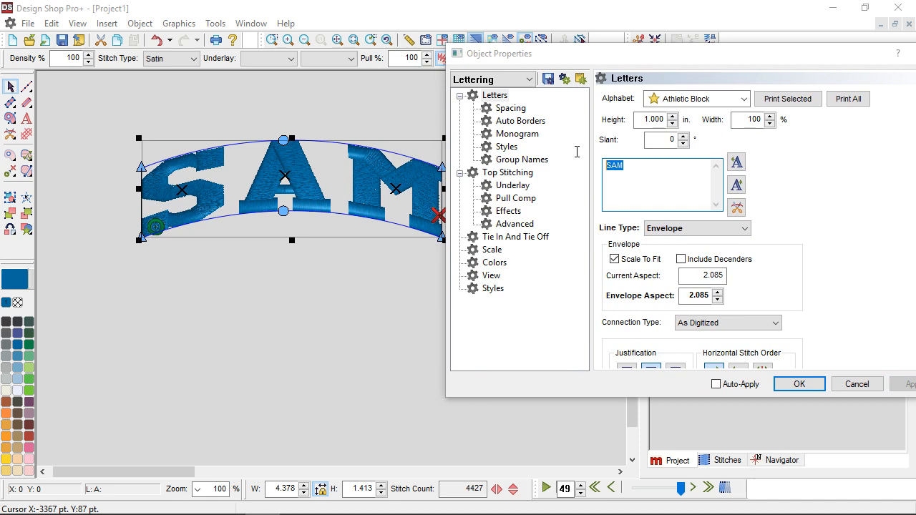
pyautogui.write('XTEAM')
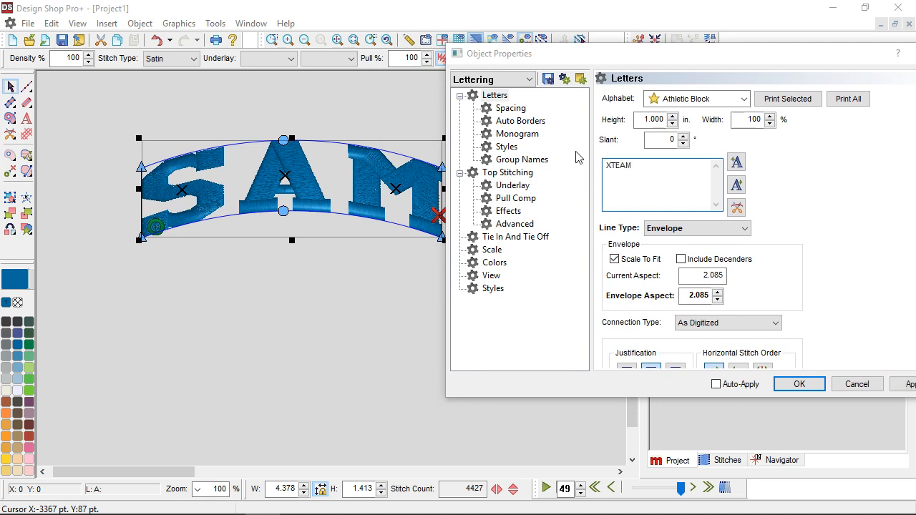
pyautogui.write('X')
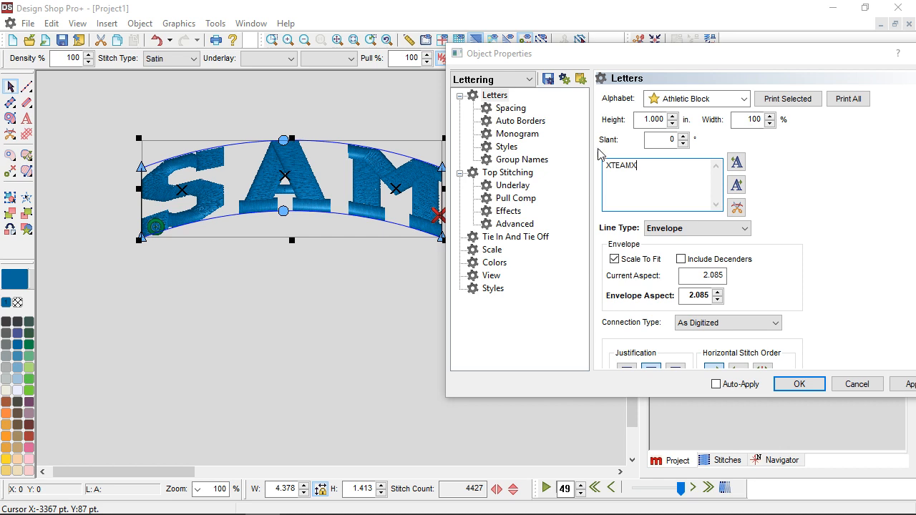
pyautogui.click(907, 385)
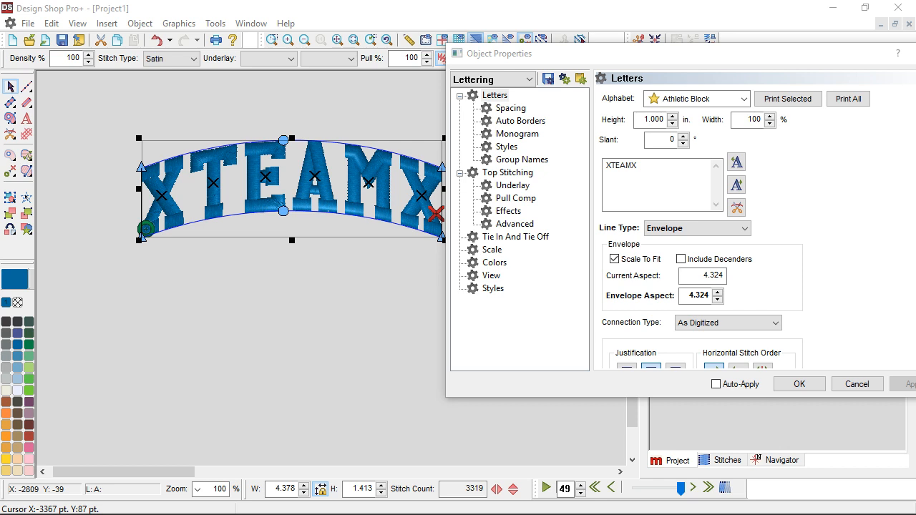
# Replace the XTEAMX text with the nine-letter first name again and apply it to the envelope.
pyautogui.click(619, 60)
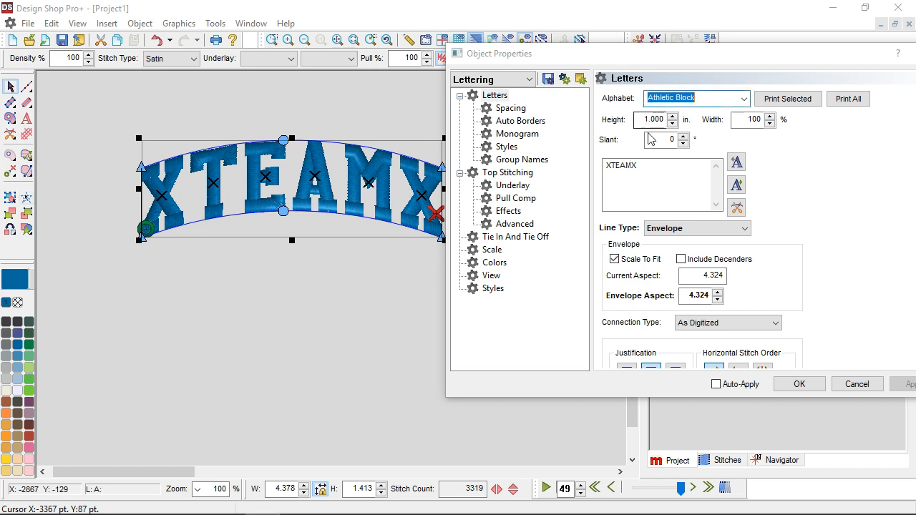
pyautogui.click(644, 167)
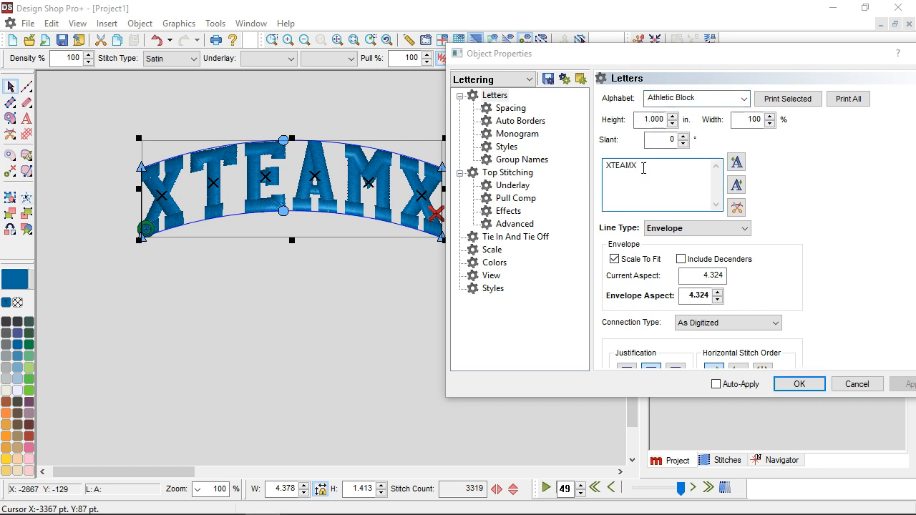
pyautogui.moveTo(643, 167); pyautogui.dragTo(594, 166)
pyautogui.write('NATHANIEL')
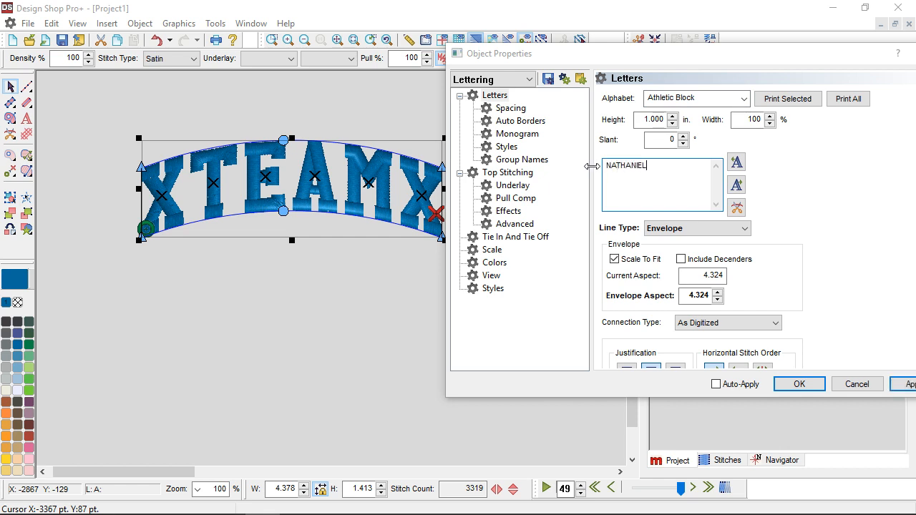
pyautogui.click(906, 384)
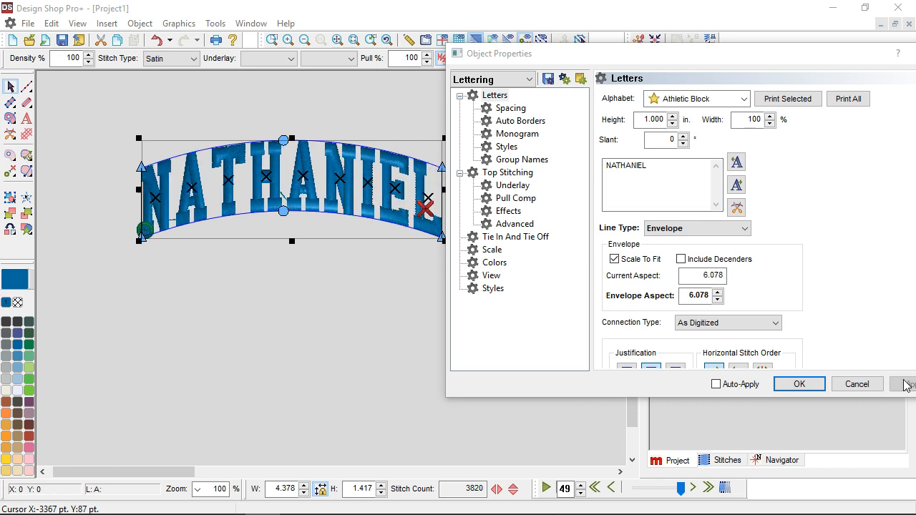
# Swap the long name for the three-letter first name and apply it to the envelope.
pyautogui.doubleClick(670, 174)
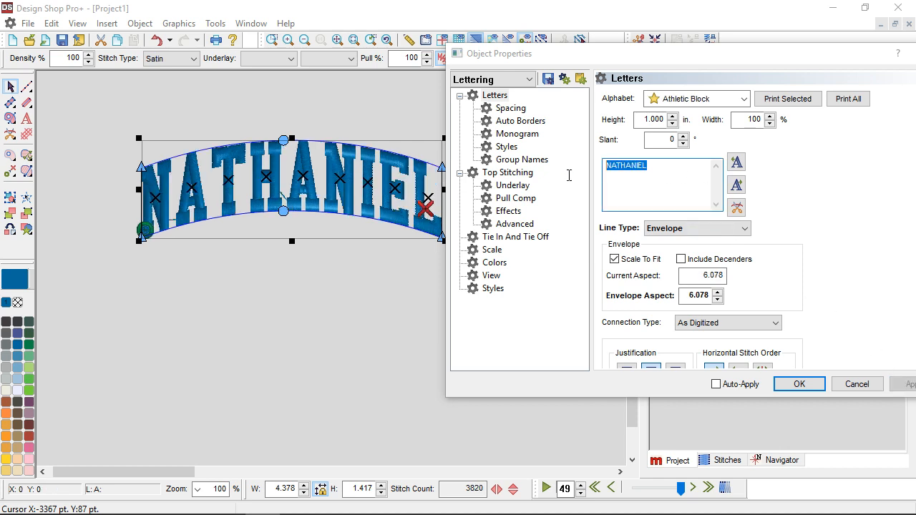
pyautogui.write('SAM')
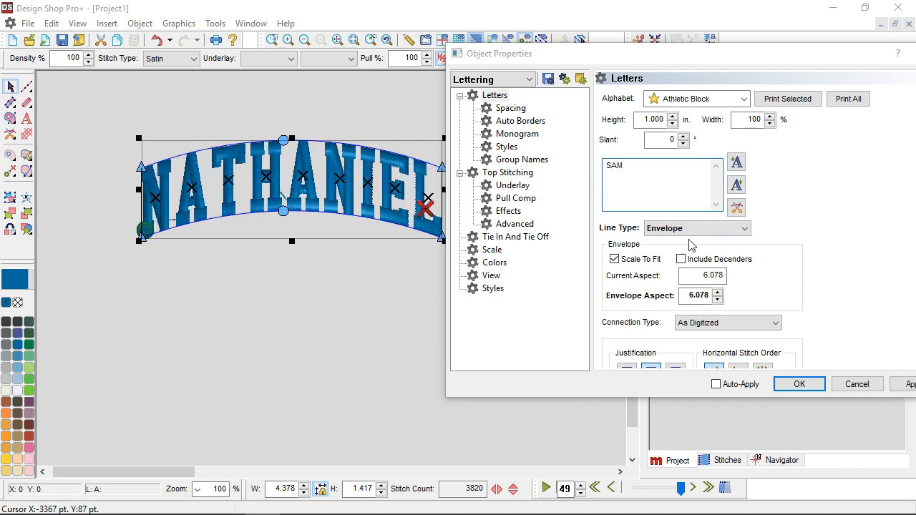
pyautogui.click(906, 384)
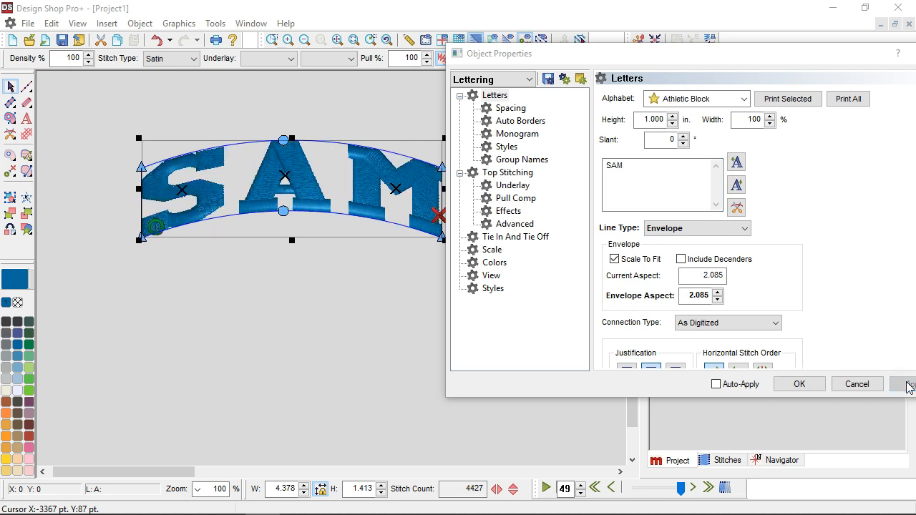
# Set the lettering text to XTEAMX again and turn off Scale To Fit for the envelope, applying both changes.
pyautogui.moveTo(645, 182); pyautogui.dragTo(599, 170)
pyautogui.write('XTEA')
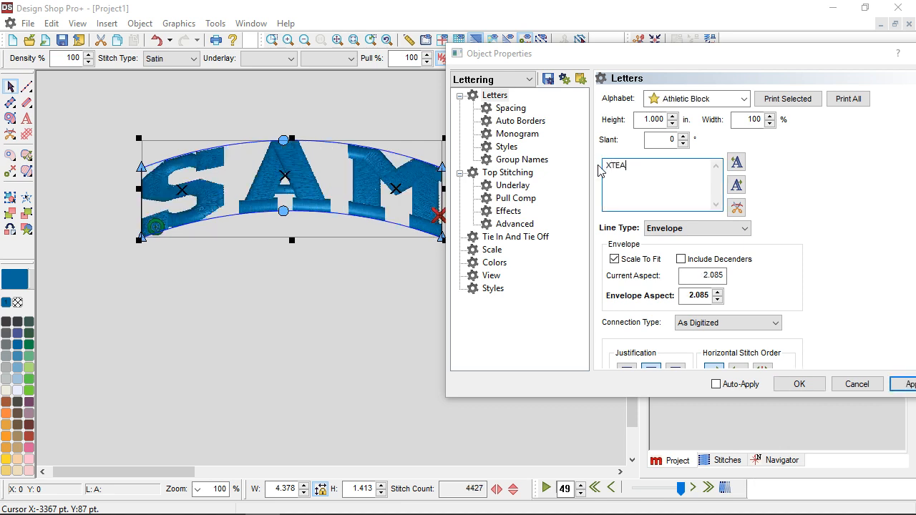
pyautogui.write('MX')
pyautogui.click(906, 385)
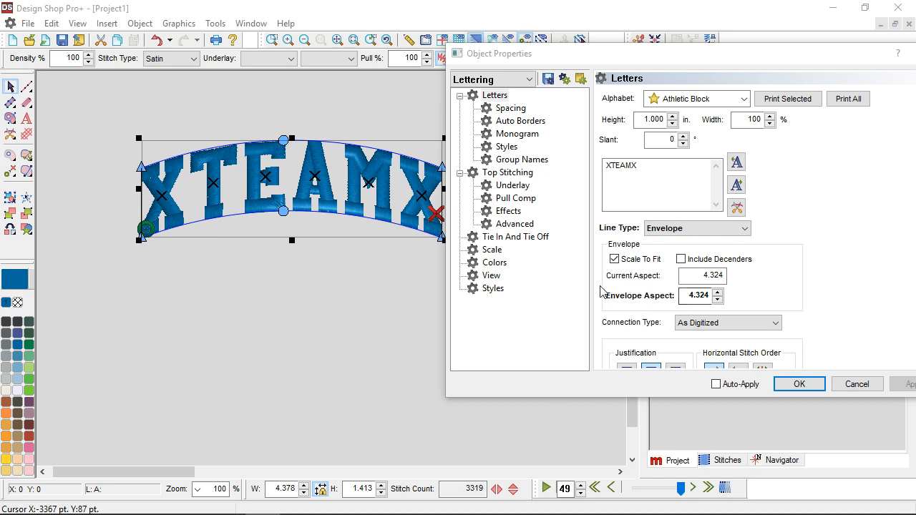
pyautogui.click(614, 259)
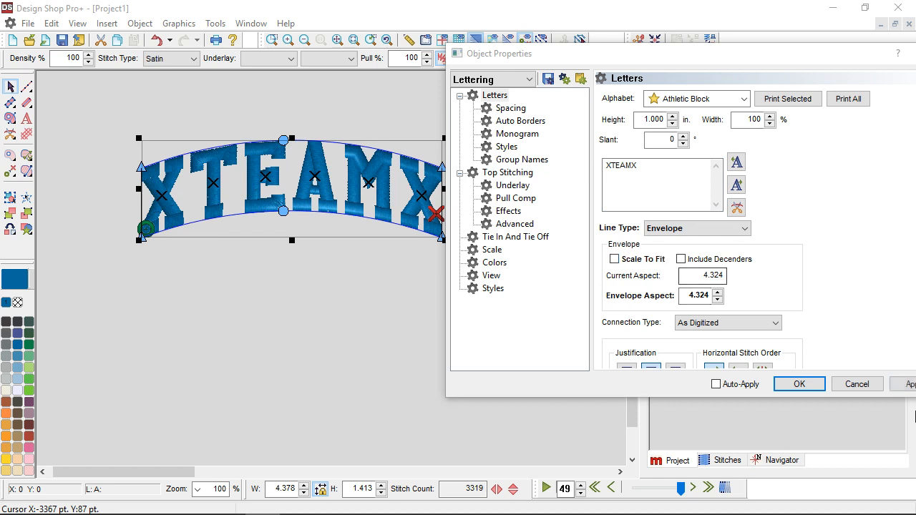
pyautogui.click(909, 385)
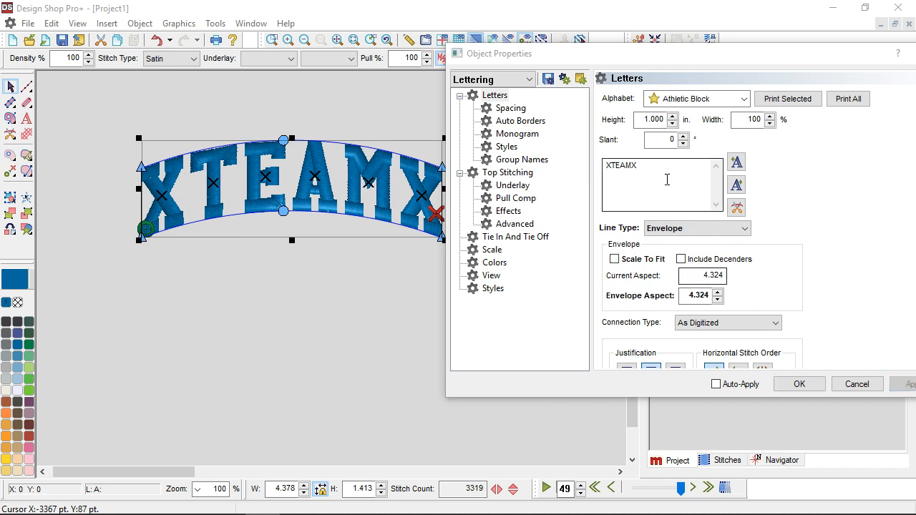
# Replace the XTEAMX text with the nine-letter first name and apply it with Scale To Fit off.
pyautogui.moveTo(642, 174); pyautogui.dragTo(559, 174)
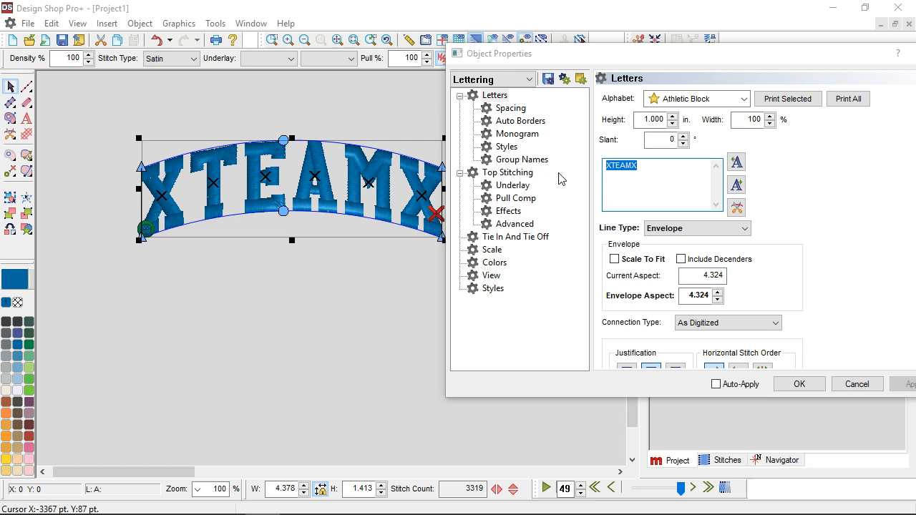
pyautogui.write('NATHANIEL')
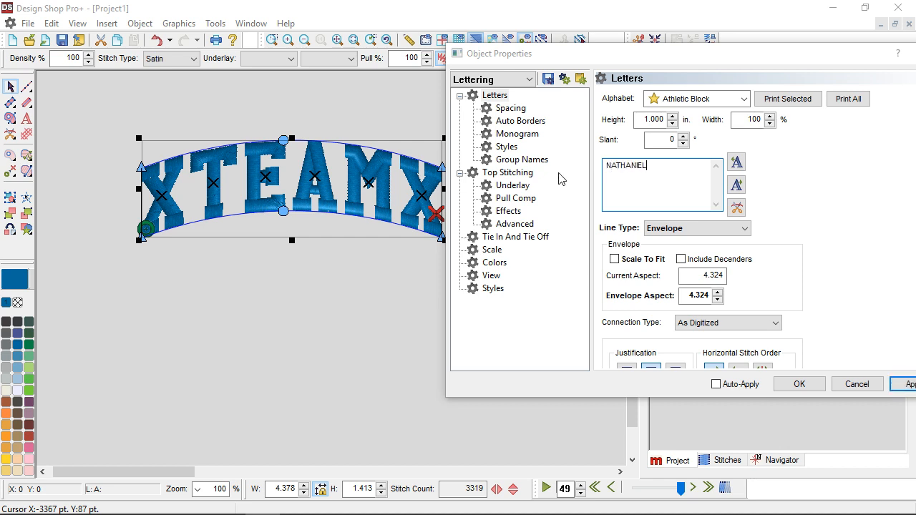
pyautogui.click(906, 385)
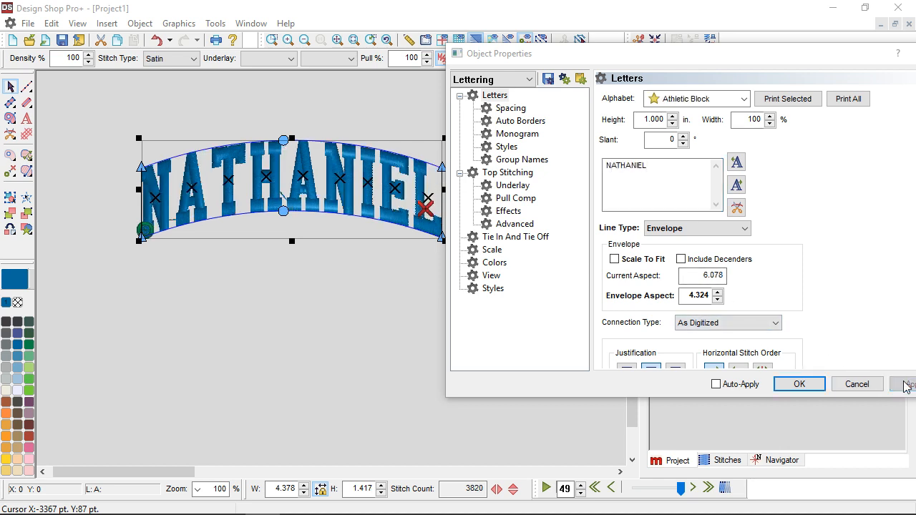
# Swap the nine-letter name for the three-letter first name and apply it with Scale To Fit off.
pyautogui.moveTo(670, 165); pyautogui.dragTo(571, 177)
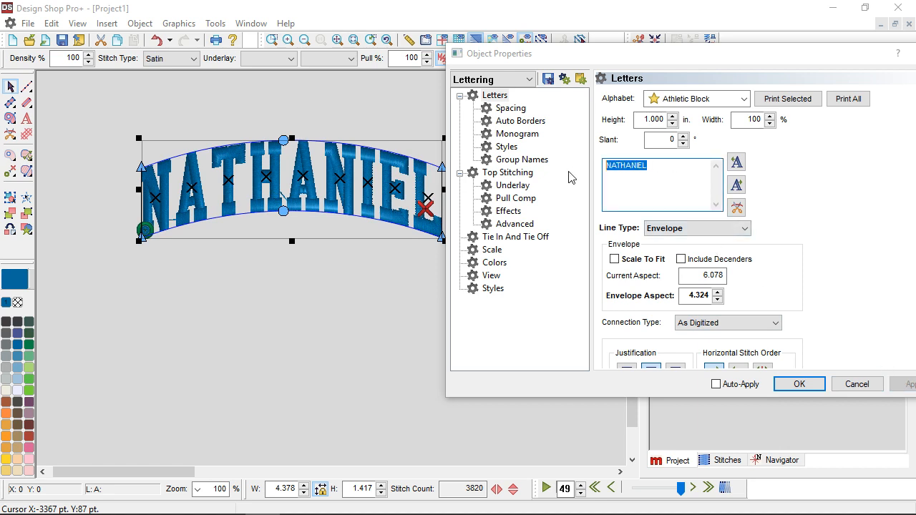
pyautogui.write('SAM')
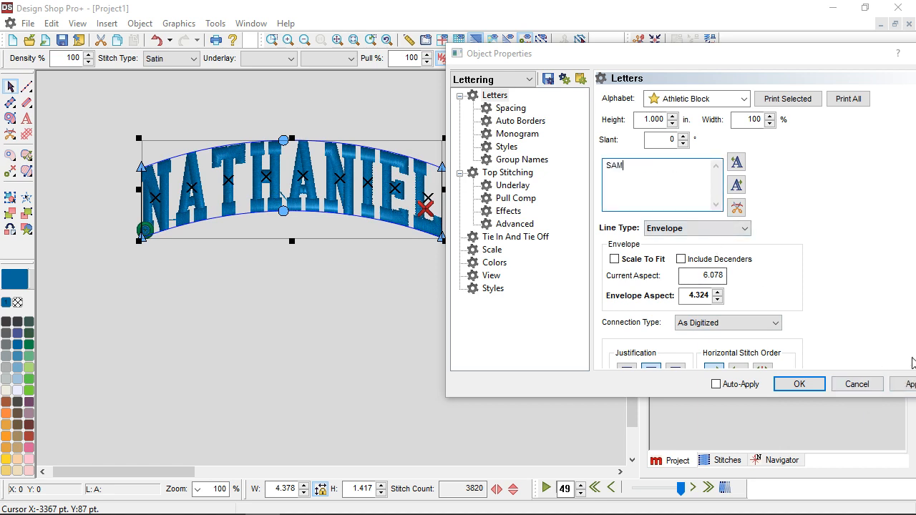
pyautogui.click(909, 387)
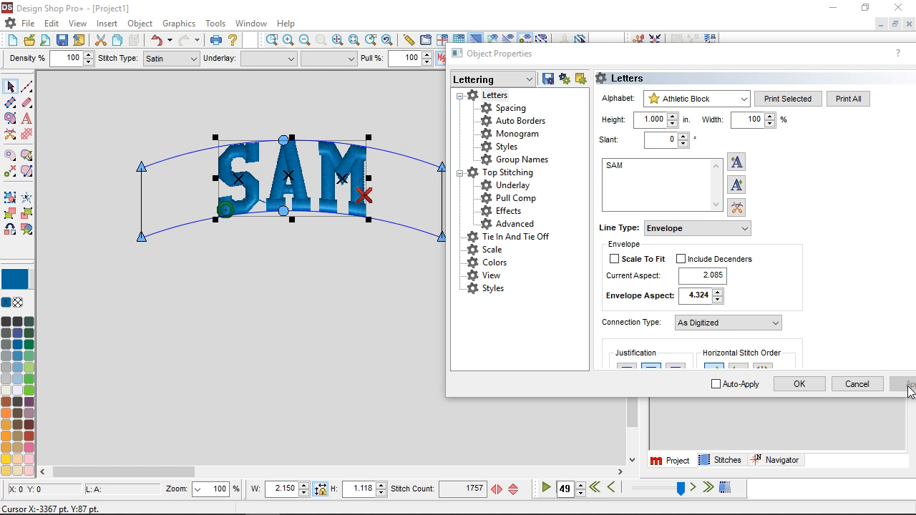
# Select the arched three-letter name on the canvas and delete it.
pyautogui.moveTo(688, 185); pyautogui.dragTo(579, 171)
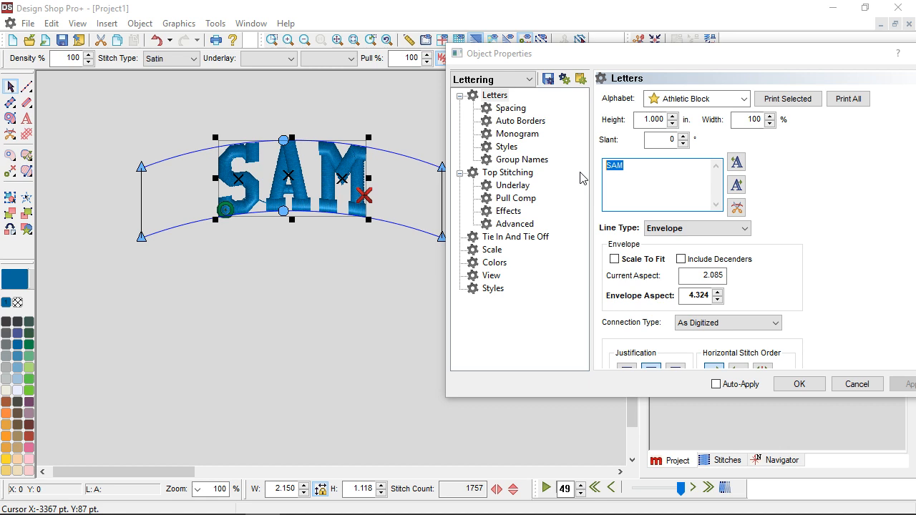
pyautogui.click(327, 321)
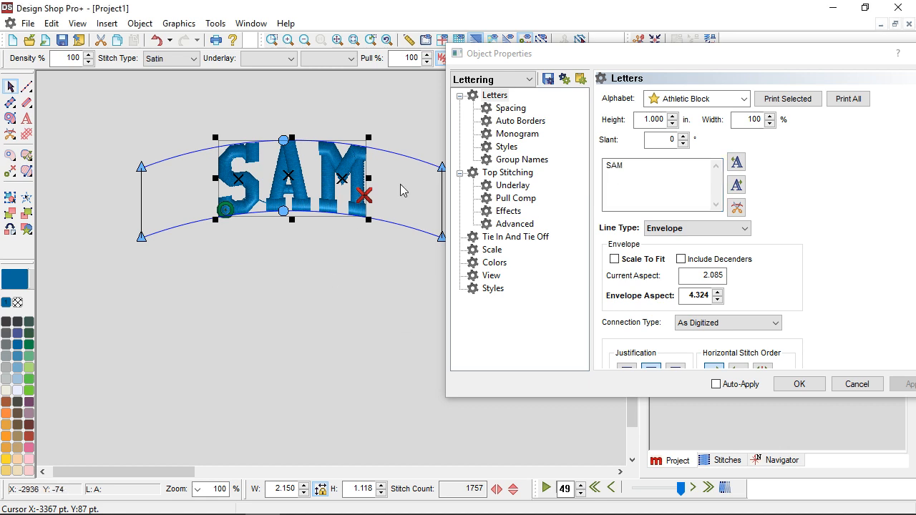
pyautogui.click(399, 186)
pyautogui.click(327, 198)
pyautogui.press('Delete')
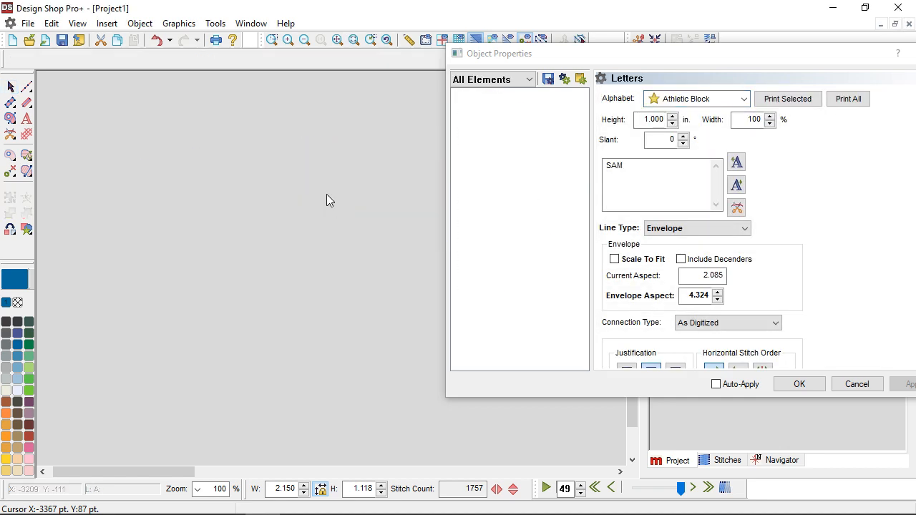
# Create straight Block 2 lettering with an eight-letter first name in mixed case and move it up and right on the canvas.
pyautogui.click(27, 118)
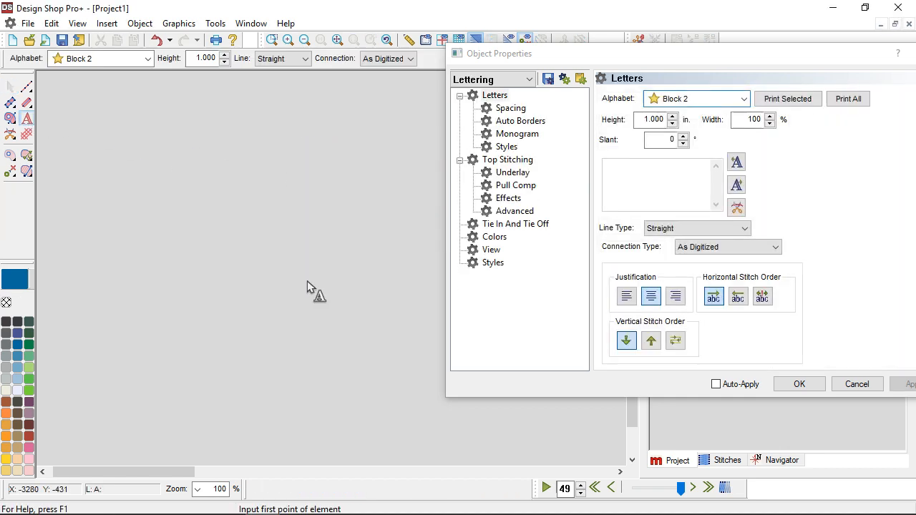
pyautogui.click(212, 254)
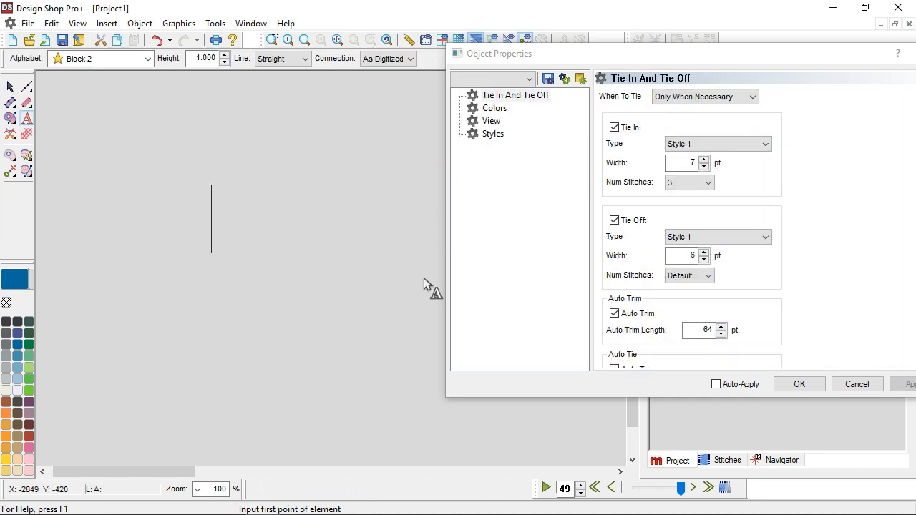
pyautogui.write('S')
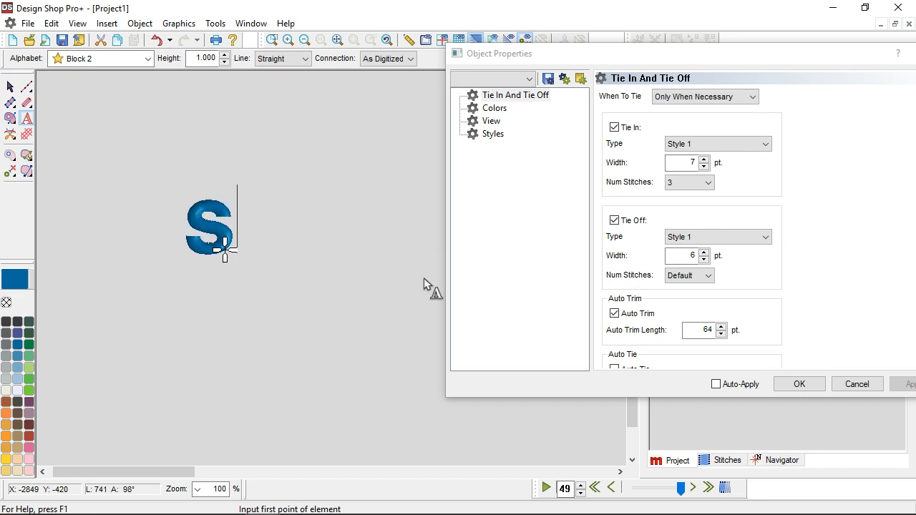
pyautogui.write('A')
pyautogui.press('BackSpace')
pyautogui.press('BackSpace')
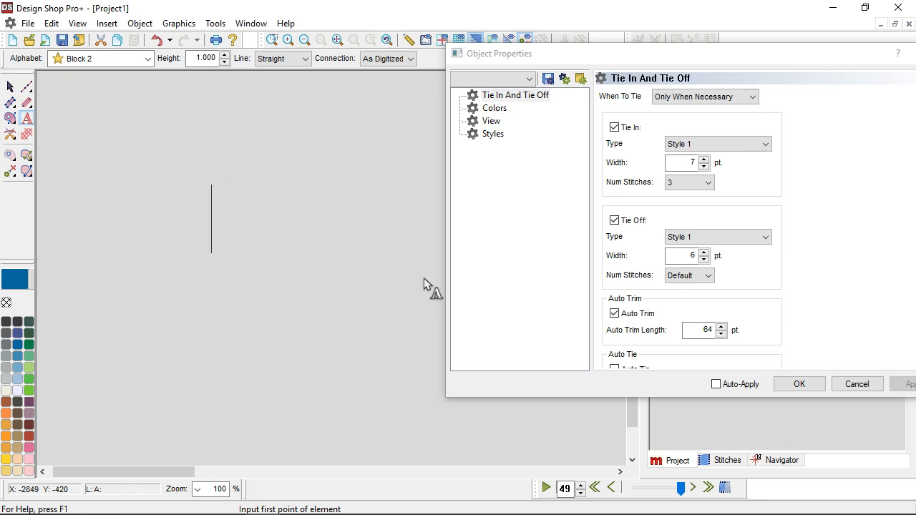
pyautogui.write('Sa')
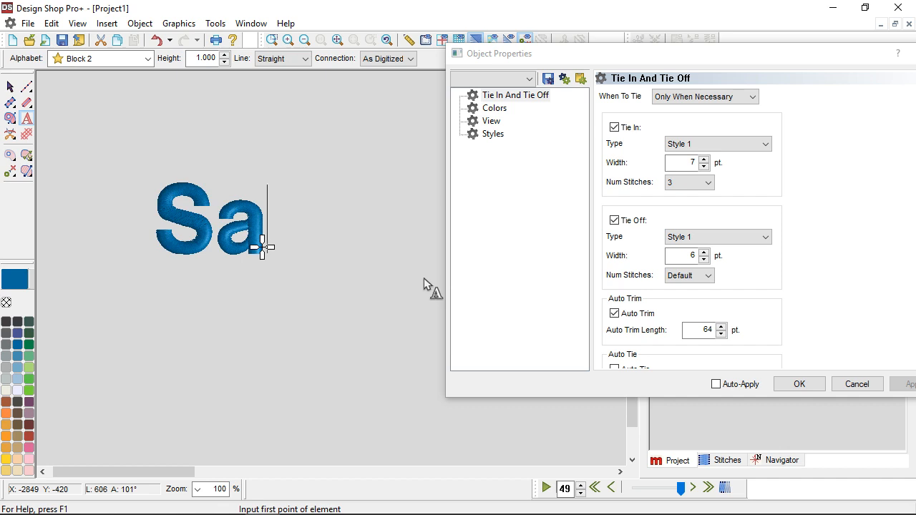
pyautogui.write('mantha')
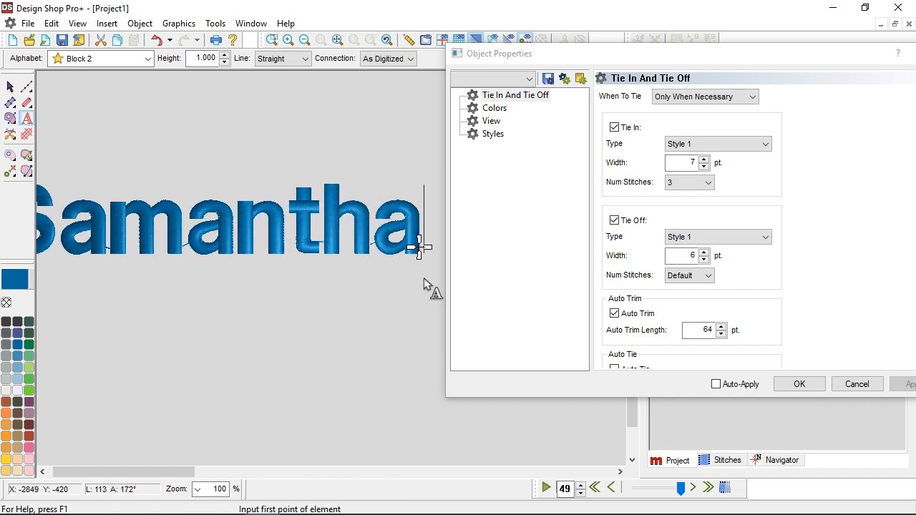
pyautogui.press('Return')
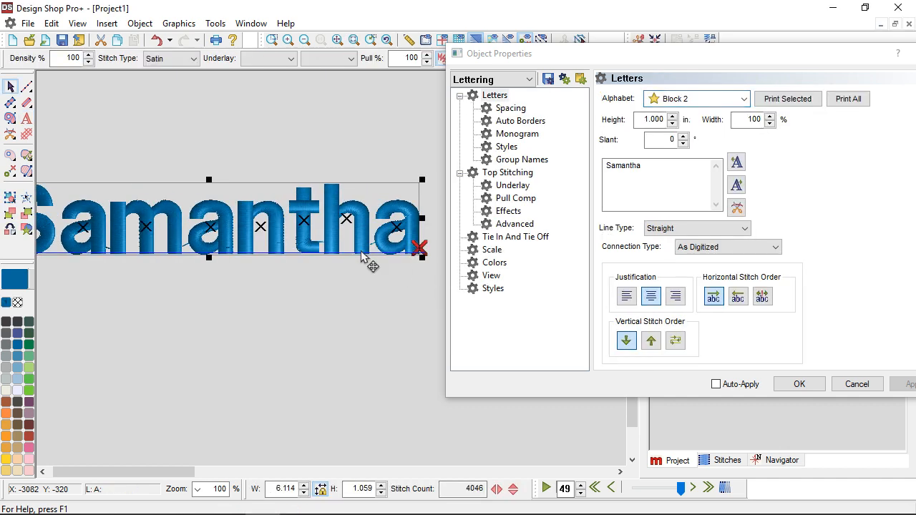
pyautogui.moveTo(267, 205); pyautogui.dragTo(326, 190)
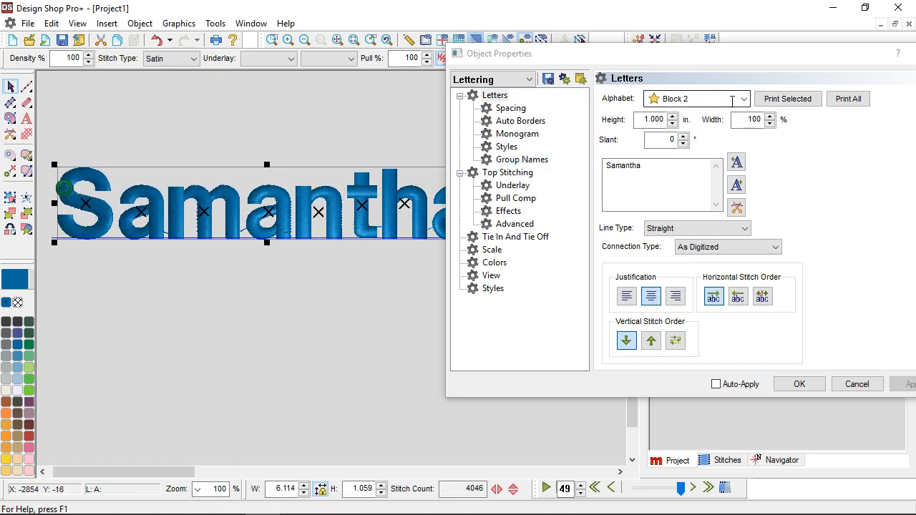
# Change the new lettering's line type to Envelope, apply it, and move the properties dialog clear of the name.
pyautogui.click(711, 230)
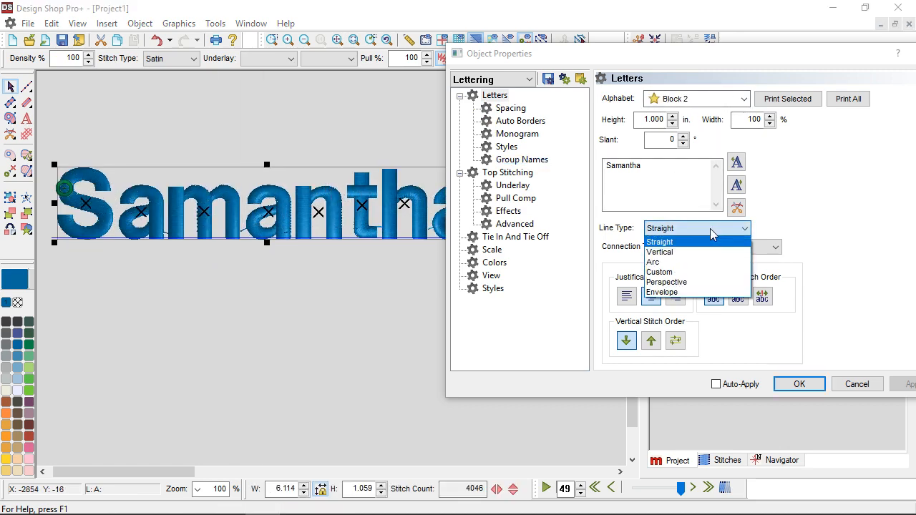
pyautogui.click(691, 293)
pyautogui.click(906, 385)
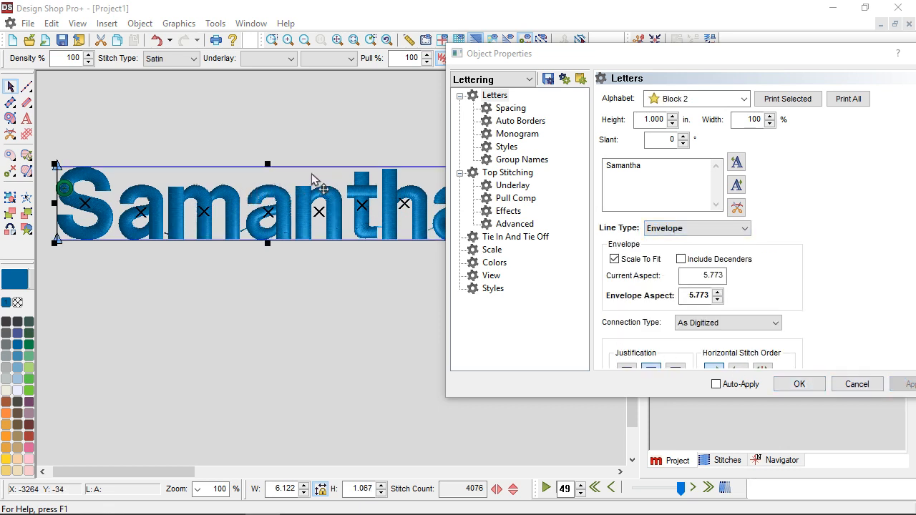
pyautogui.moveTo(568, 63); pyautogui.dragTo(640, 60)
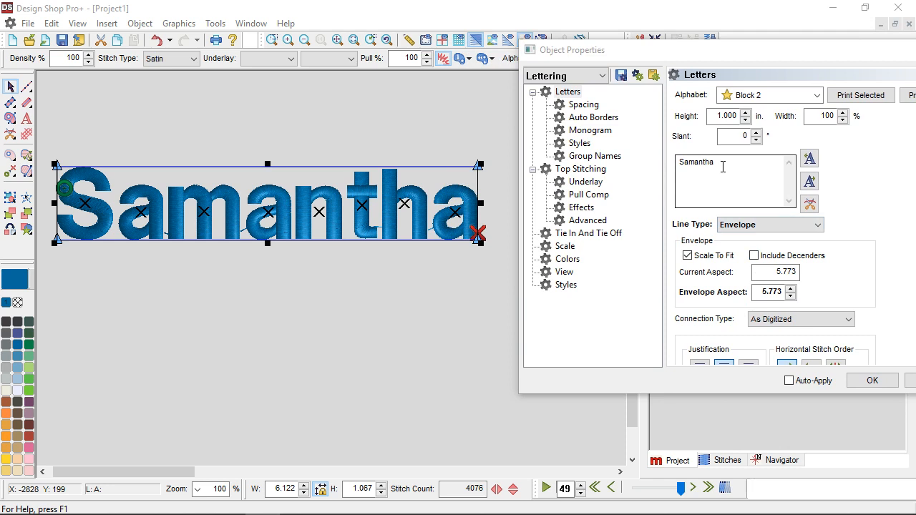
# Shorten the eight-letter name to its five-letter nickname and apply it with Scale To Fit on.
pyautogui.moveTo(723, 166); pyautogui.dragTo(703, 163)
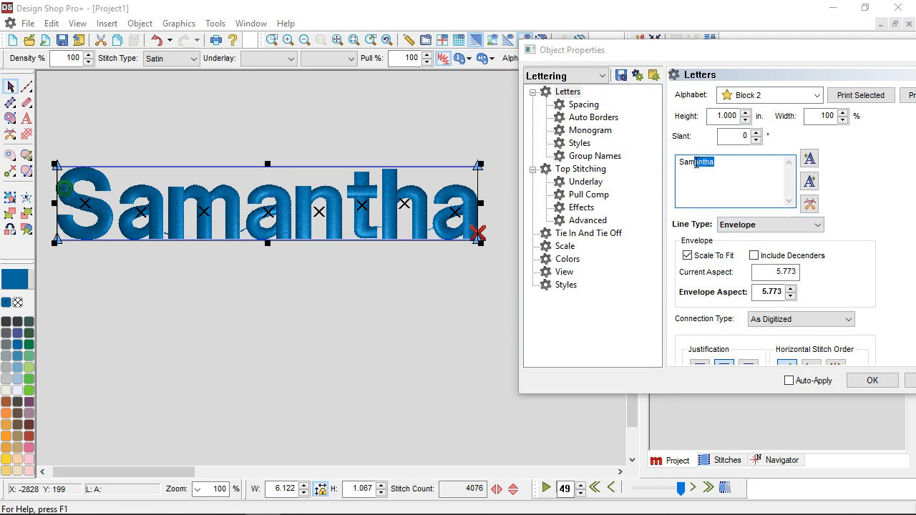
pyautogui.press('BackSpace')
pyautogui.moveTo(782, 53); pyautogui.dragTo(663, 18)
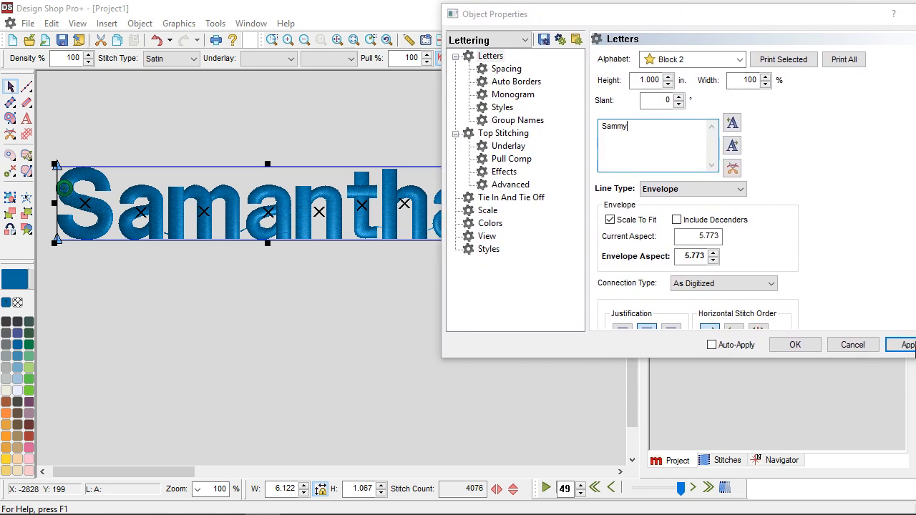
pyautogui.click(908, 346)
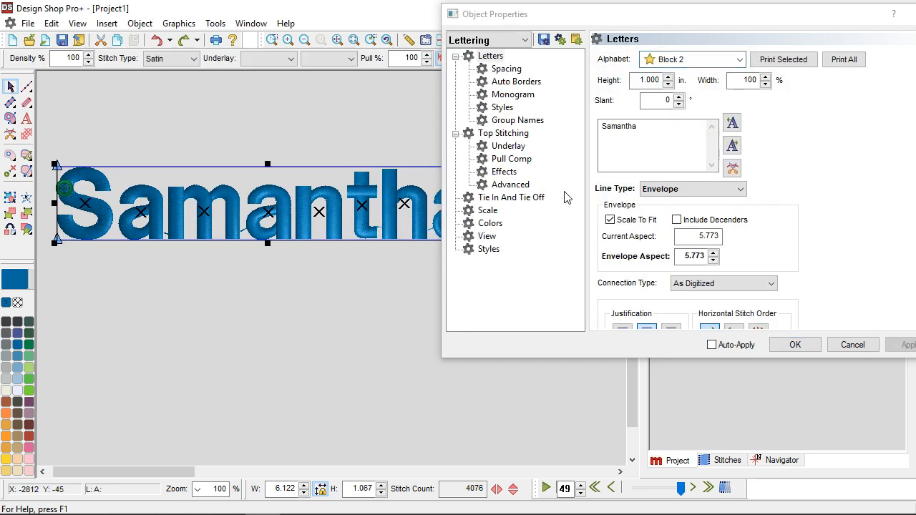
# Turn off Scale To Fit for the envelope, then change the eight-letter name to the five-letter nickname and apply it.
pyautogui.click(614, 218)
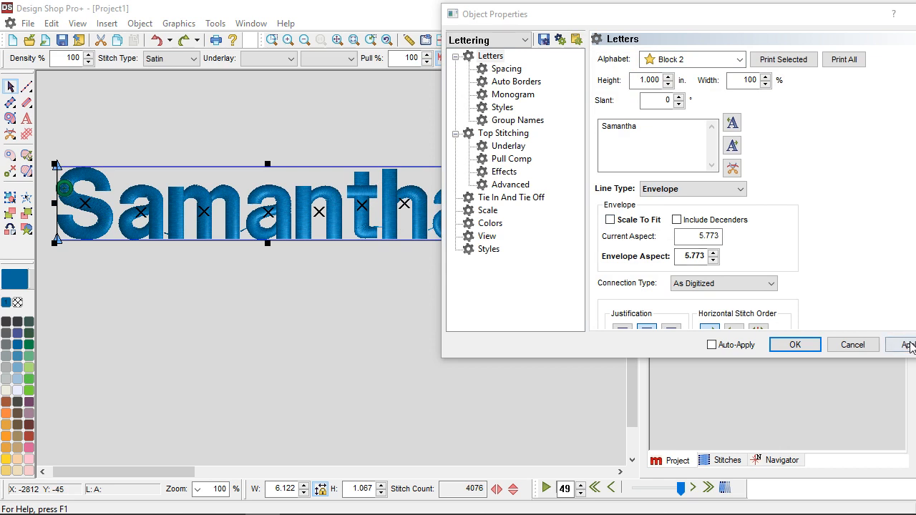
pyautogui.click(668, 150)
pyautogui.moveTo(638, 127); pyautogui.dragTo(622, 126)
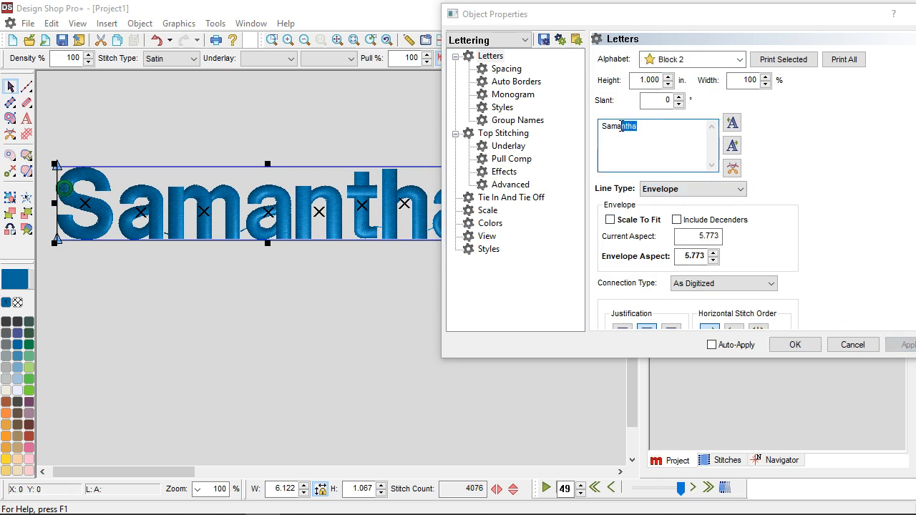
pyautogui.press('BackSpace')
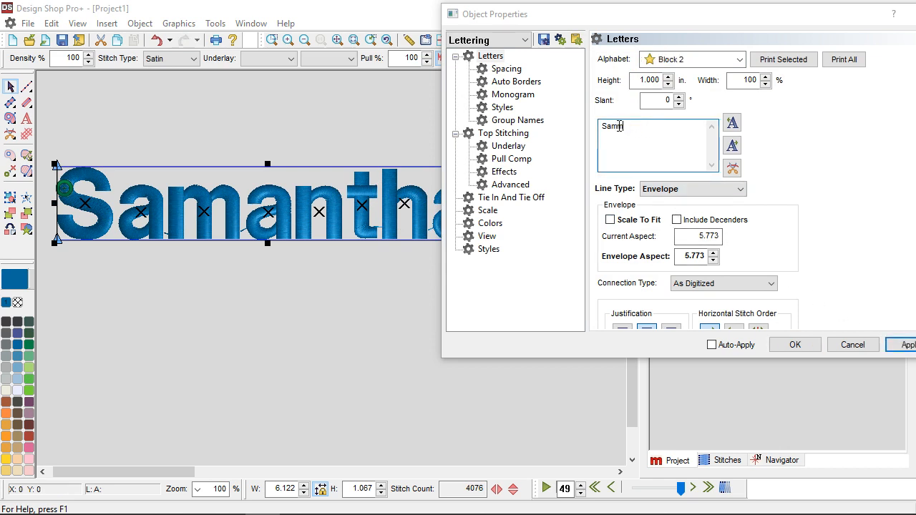
pyautogui.click(905, 345)
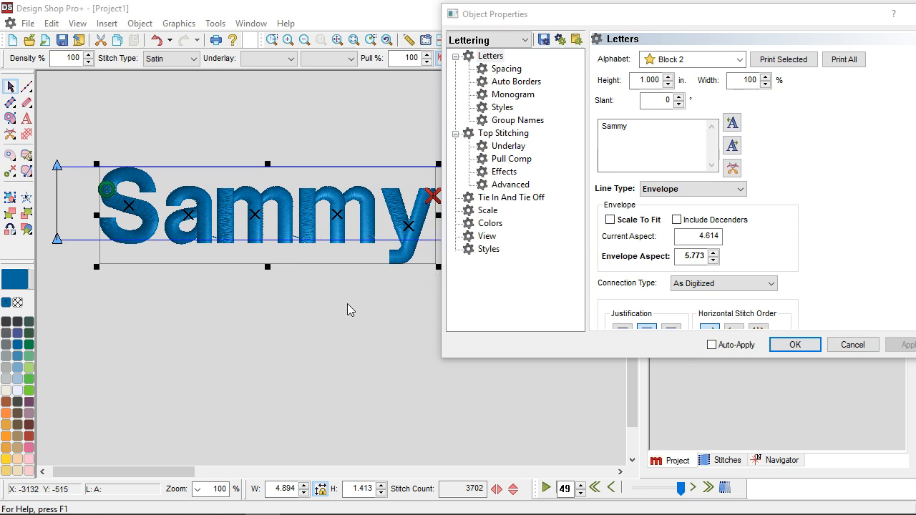
# Undo the nickname change and apply Include Decenders to the envelope around the eight-letter name.
pyautogui.hotkey('ctrl', 'z')
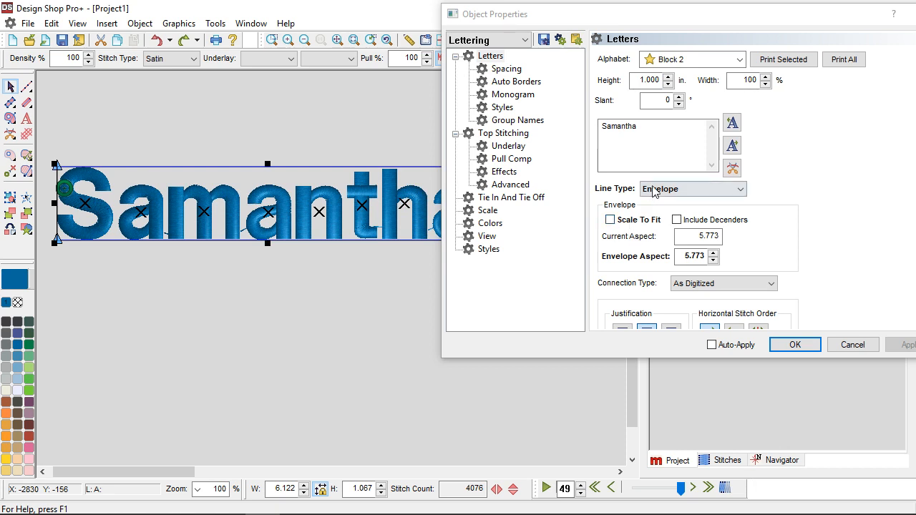
pyautogui.click(677, 221)
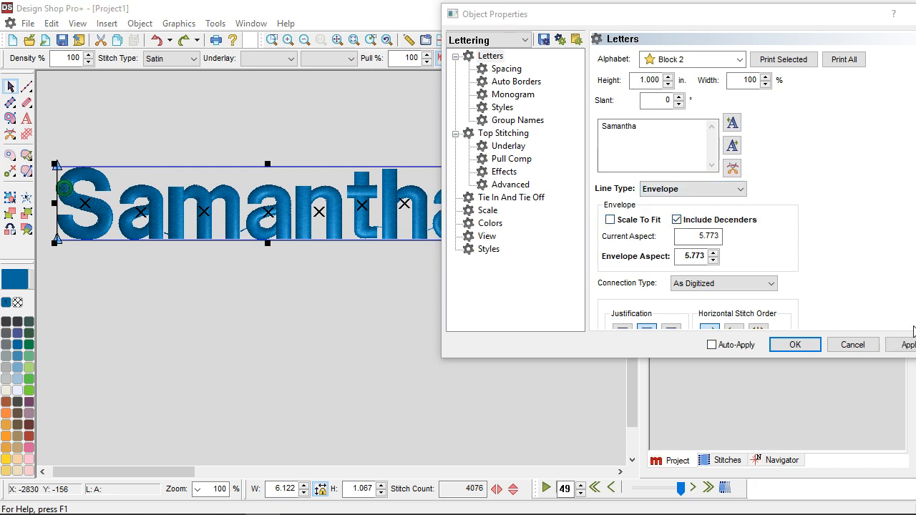
pyautogui.click(908, 345)
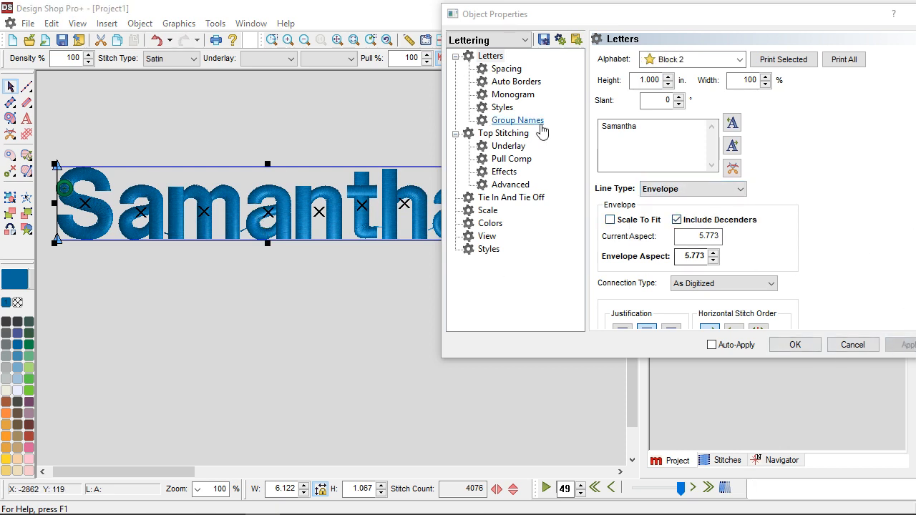
# Replace the eight-letter name with the five-letter nickname and apply it with Include Decenders on.
pyautogui.moveTo(617, 127); pyautogui.dragTo(665, 137)
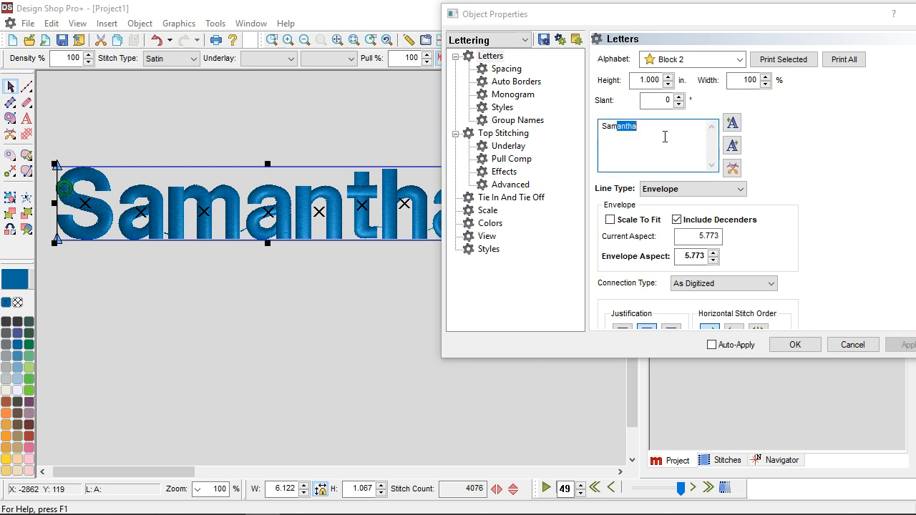
pyautogui.write('my')
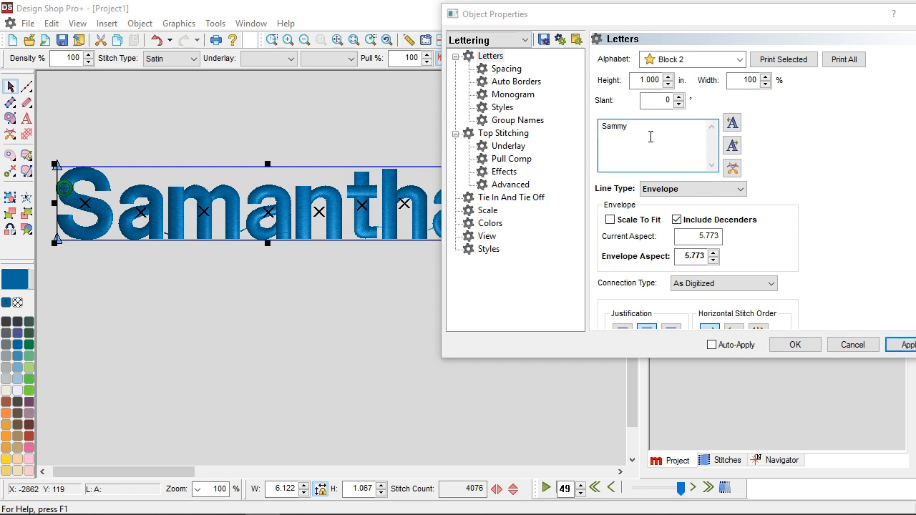
pyautogui.click(908, 345)
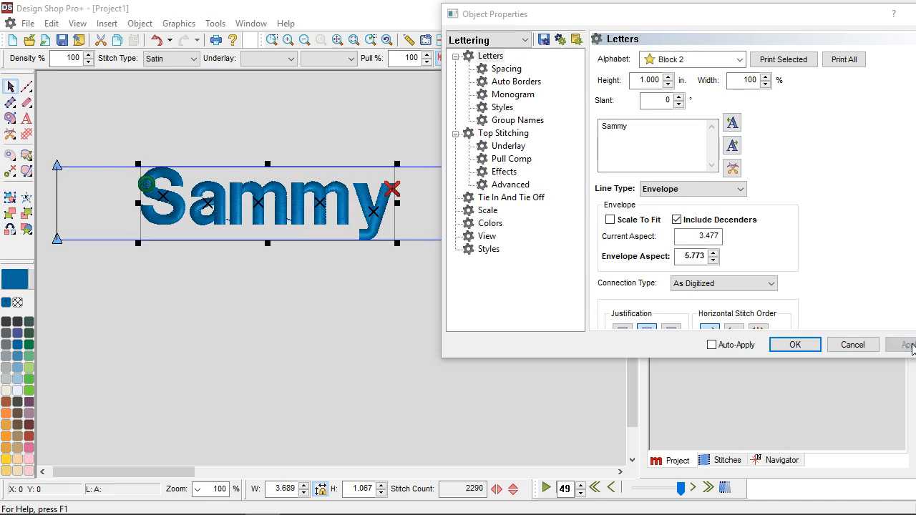